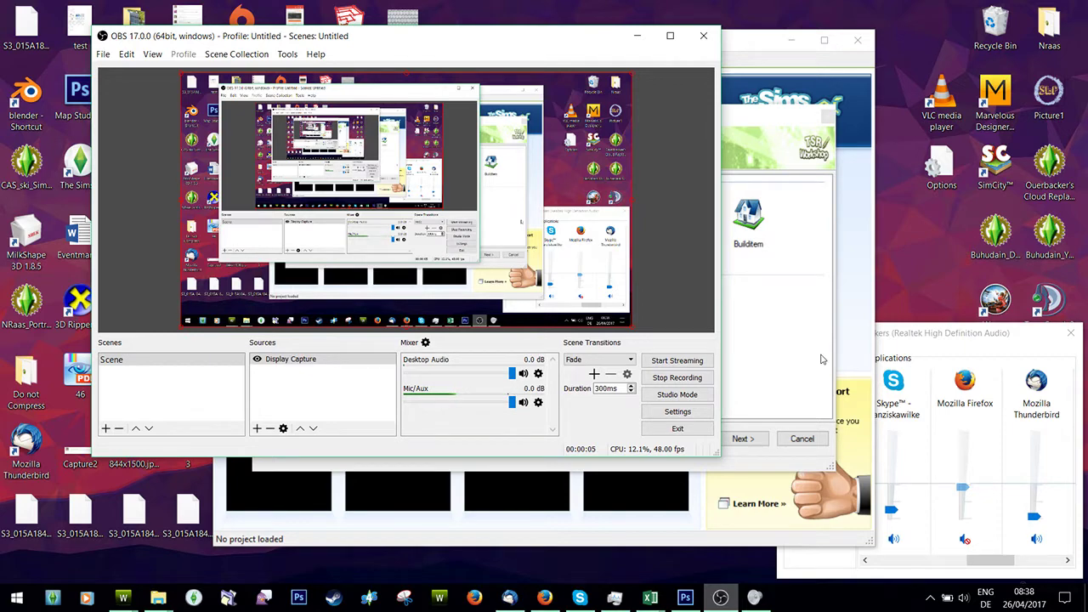
Start a new Object clone project and expand the Comfort category in the Object By Category tree
left_click(821, 360)
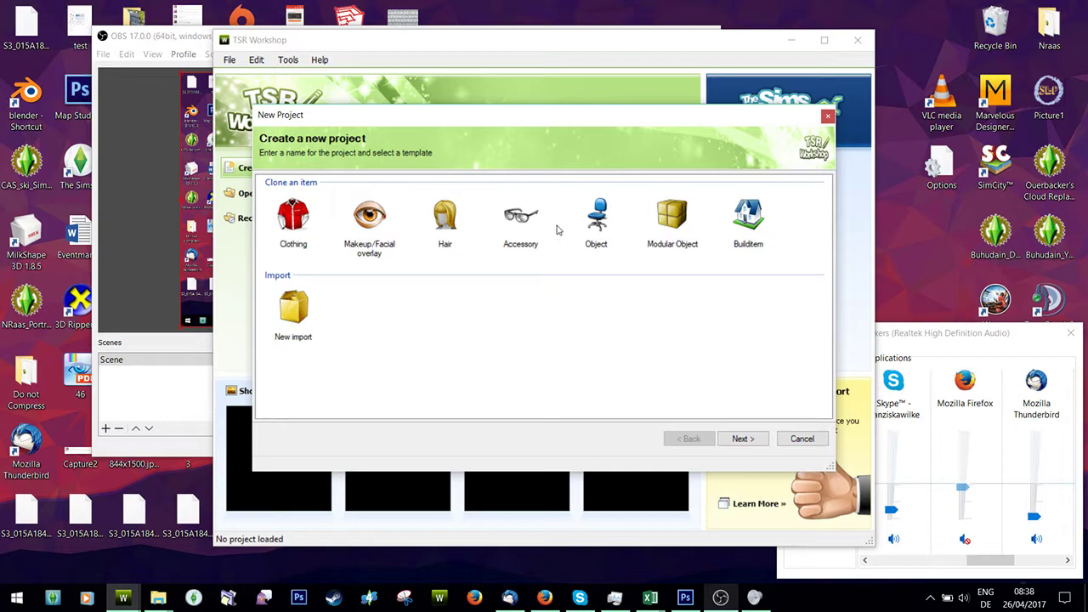
left_click(596, 220)
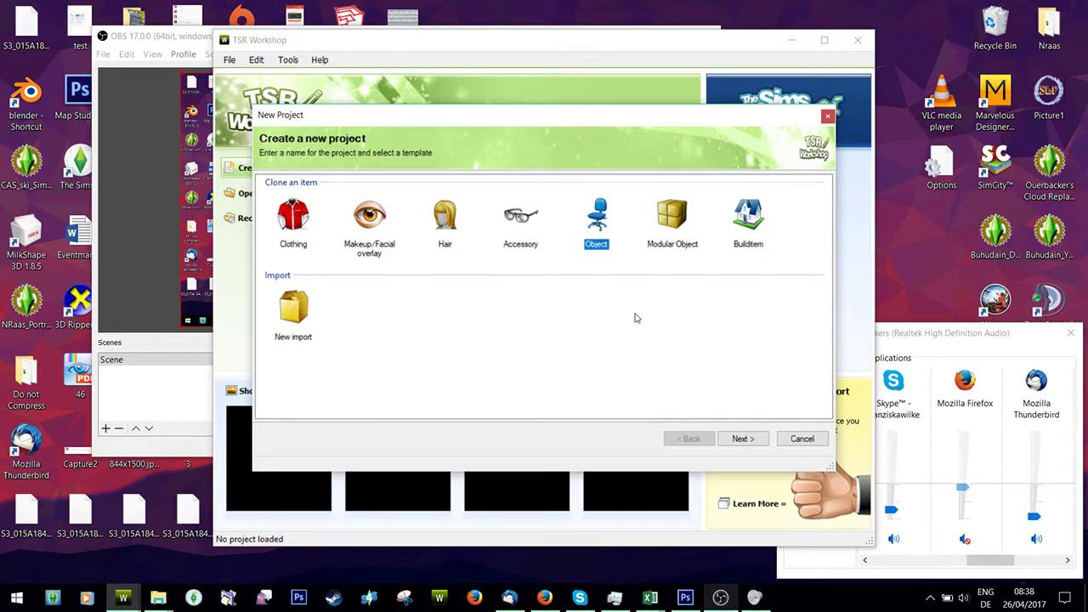
left_click(741, 439)
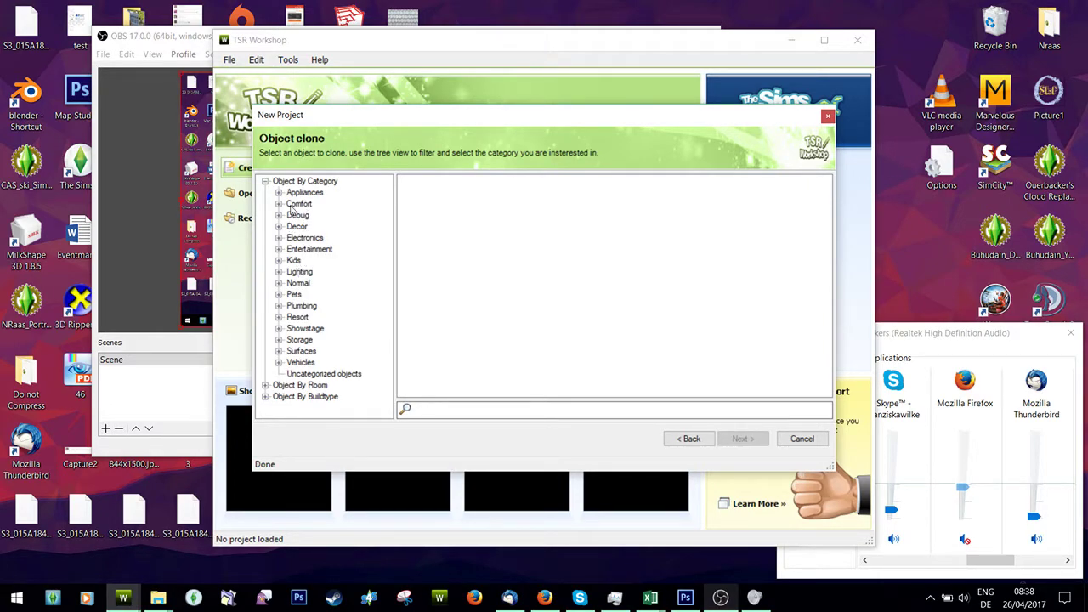
double_click(290, 208)
left_click(308, 215)
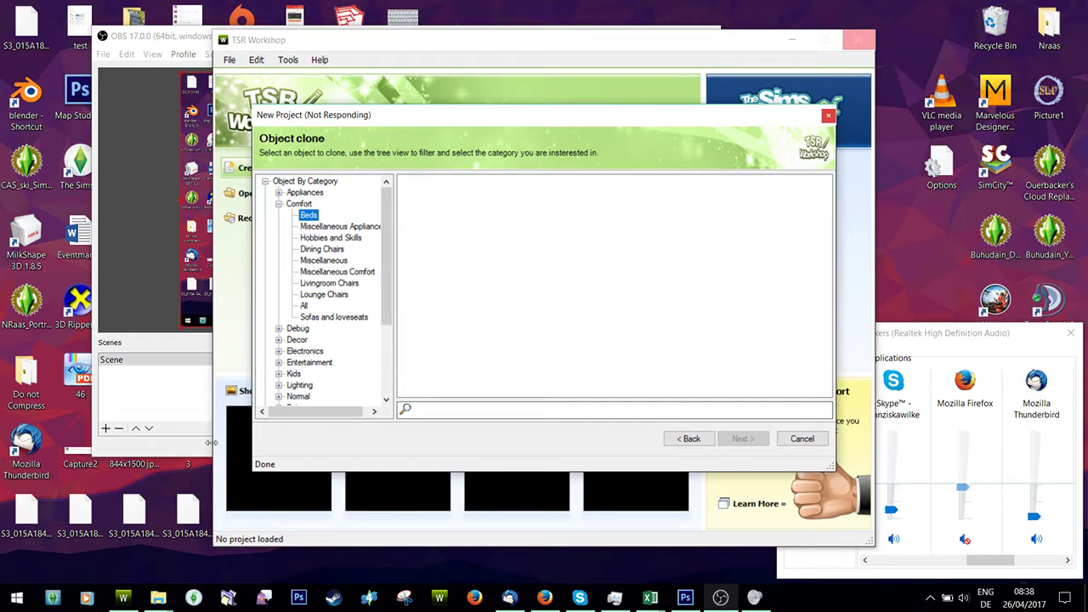
left_click(144, 430)
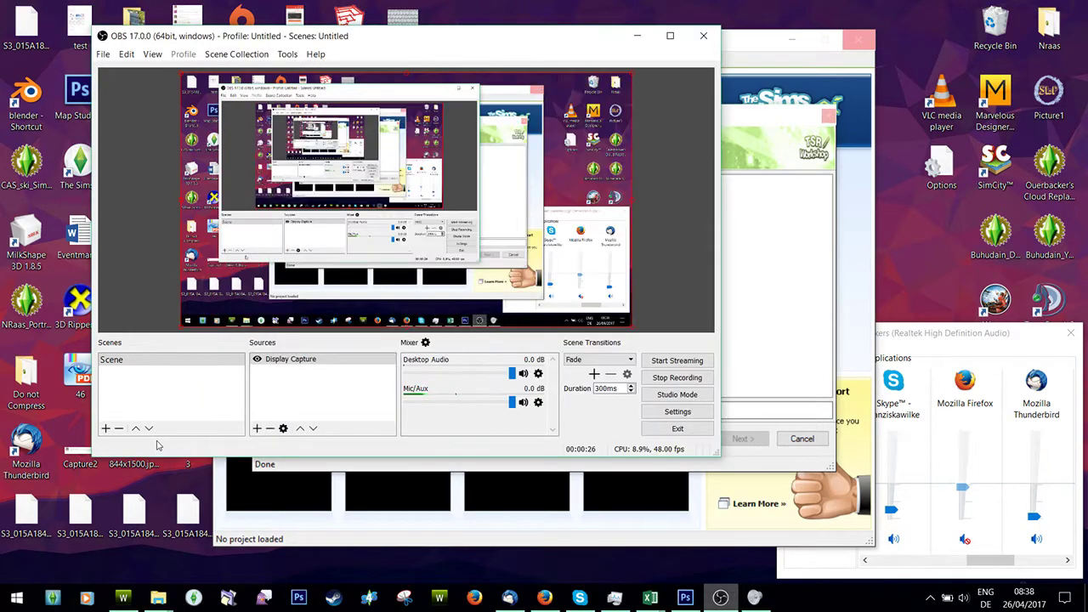
Minimize OBS and bring up the TSR Workshop taskbar entry while the chair list loads
left_click(639, 34)
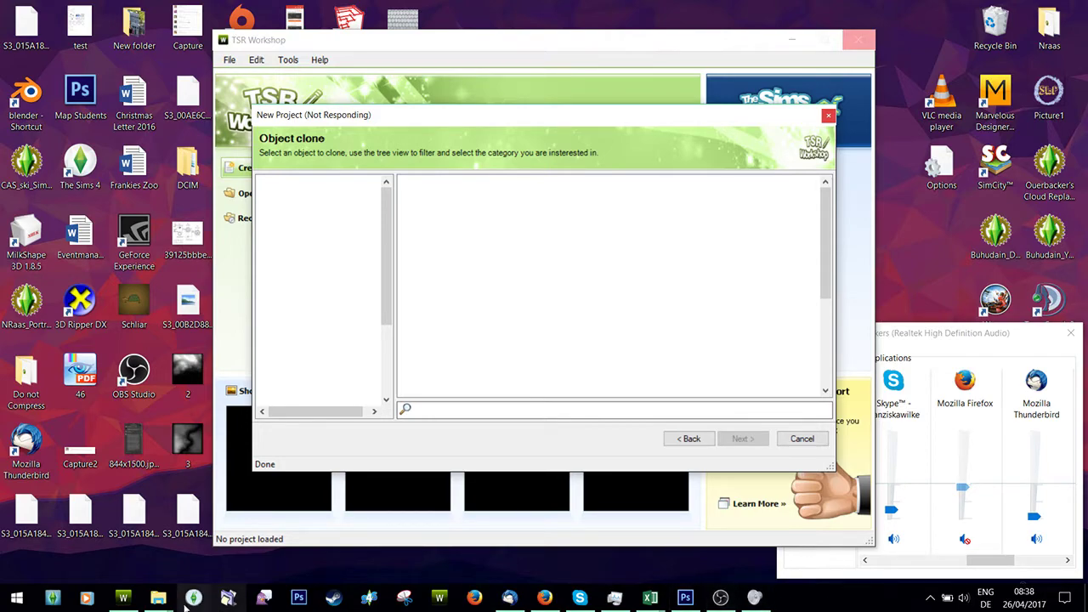
right_click(123, 599)
Select chair living gen doily from Livingroom Chairs and create the EP04/chairLivingGenDoily_Clone project
left_click(124, 600)
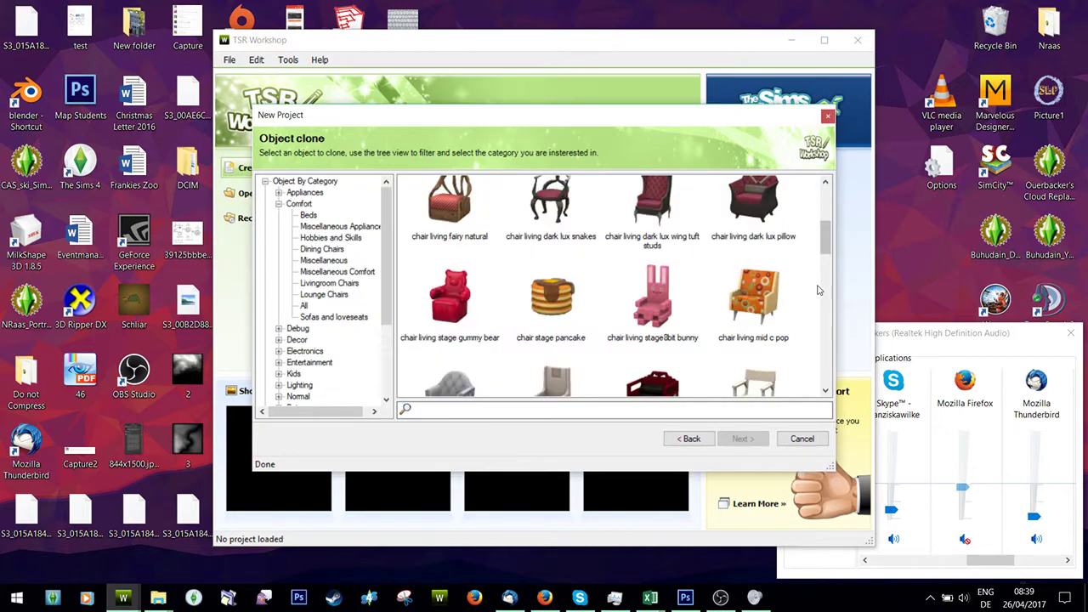
left_click_drag(825, 232, 823, 274)
left_click(753, 255)
left_click(744, 439)
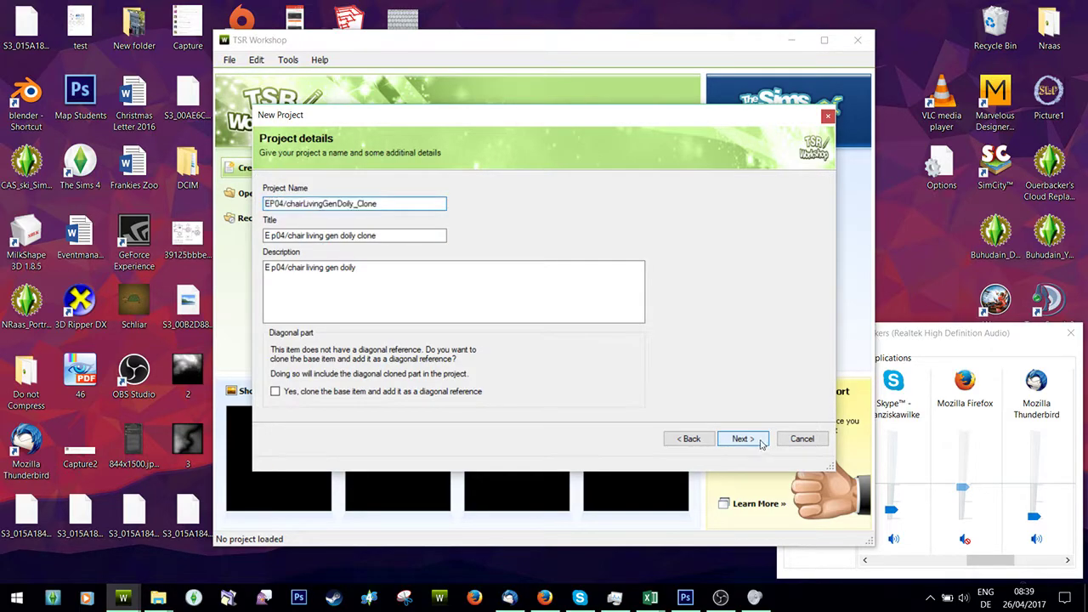
left_click(748, 440)
left_click(801, 438)
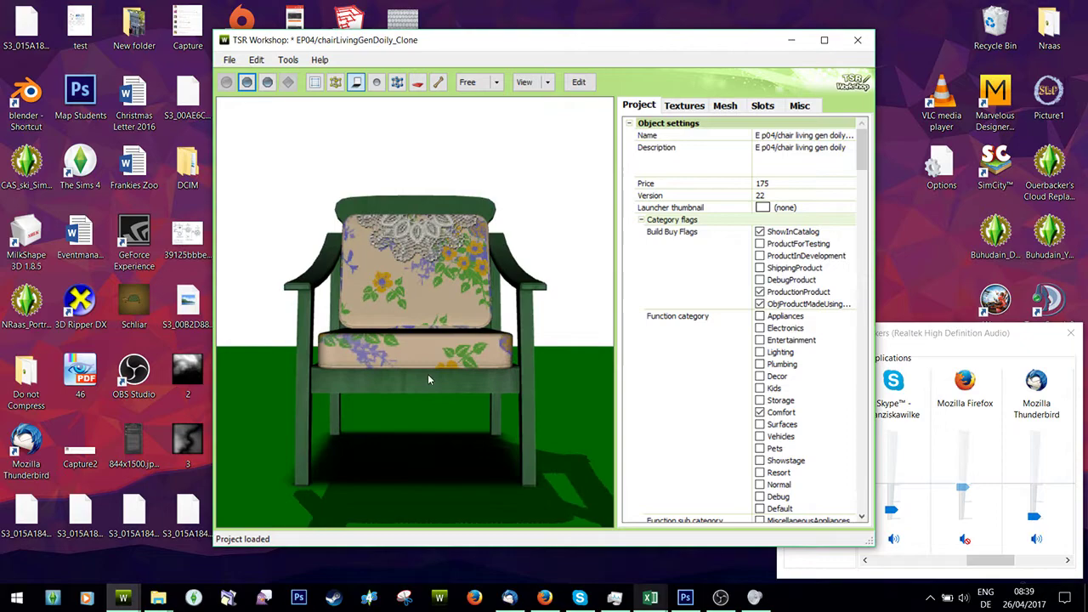
Open the chair's Multiplier texture for editing from the Textures tab
left_click_drag(429, 380, 393, 371)
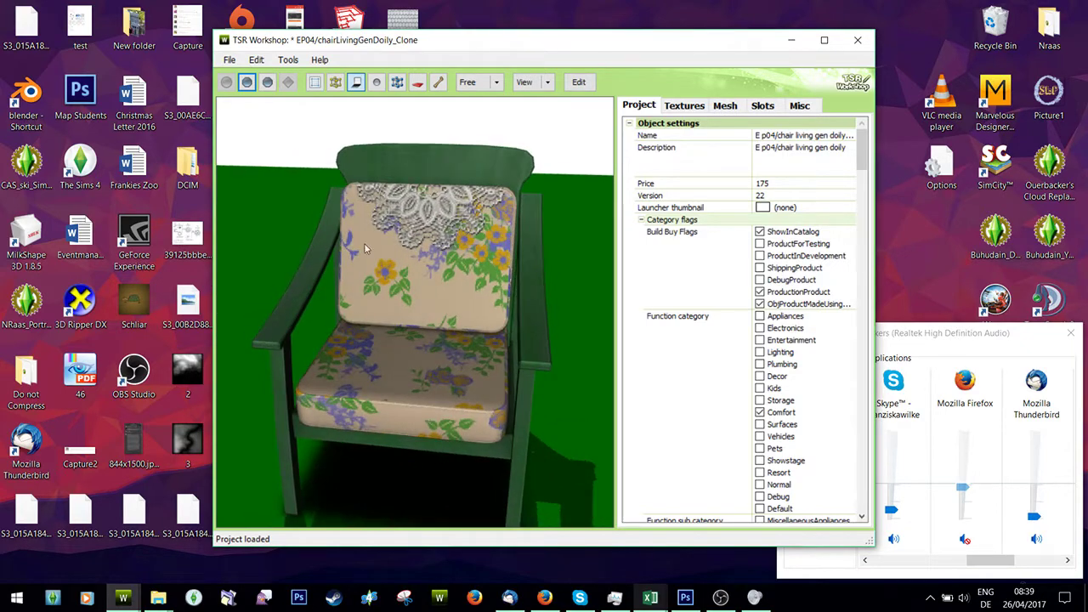
left_click_drag(385, 419, 399, 390)
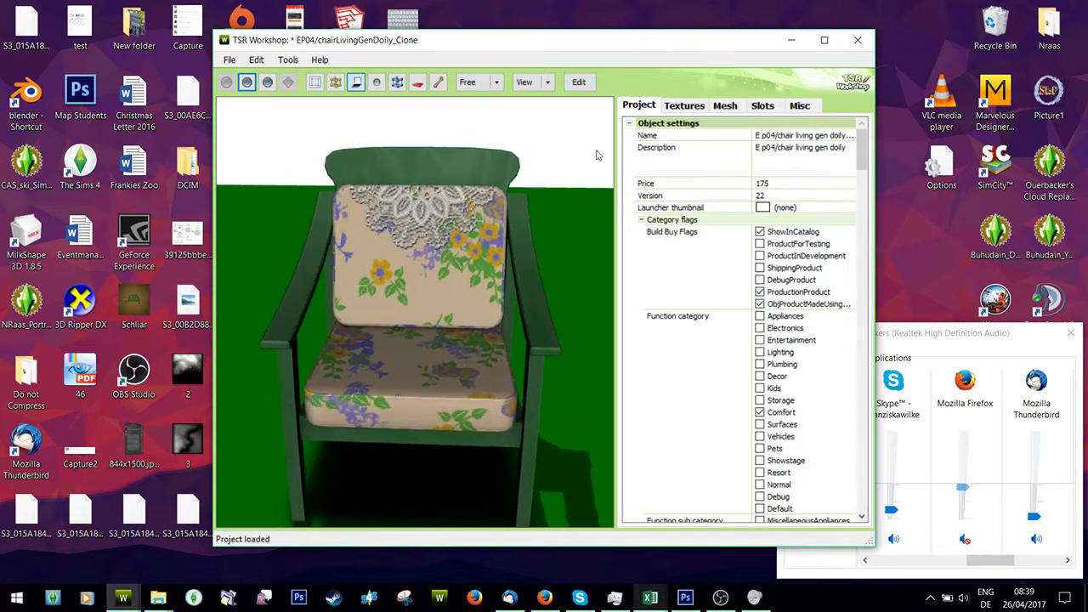
left_click(685, 107)
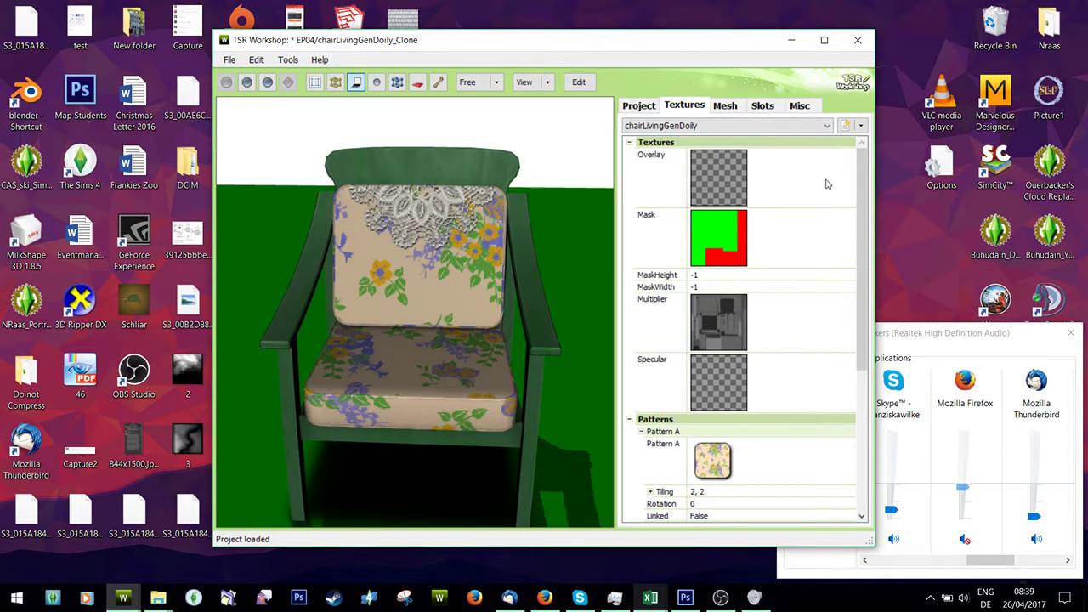
left_click(831, 314)
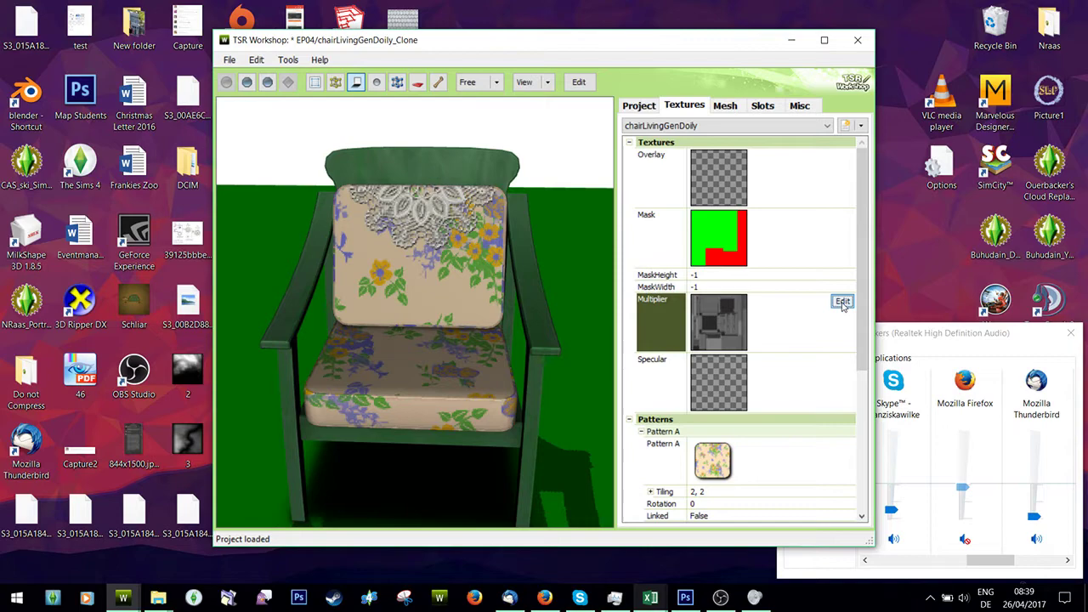
left_click(842, 302)
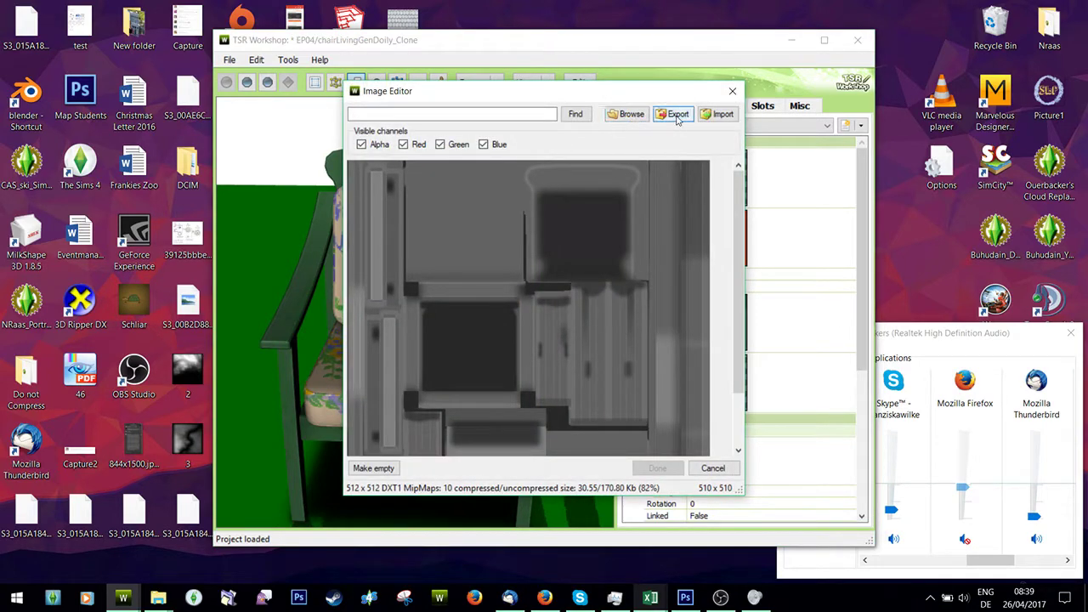
Export the Multiplier texture as a PNG into Downloads and dismiss the confirmation
left_click(678, 113)
left_click(489, 387)
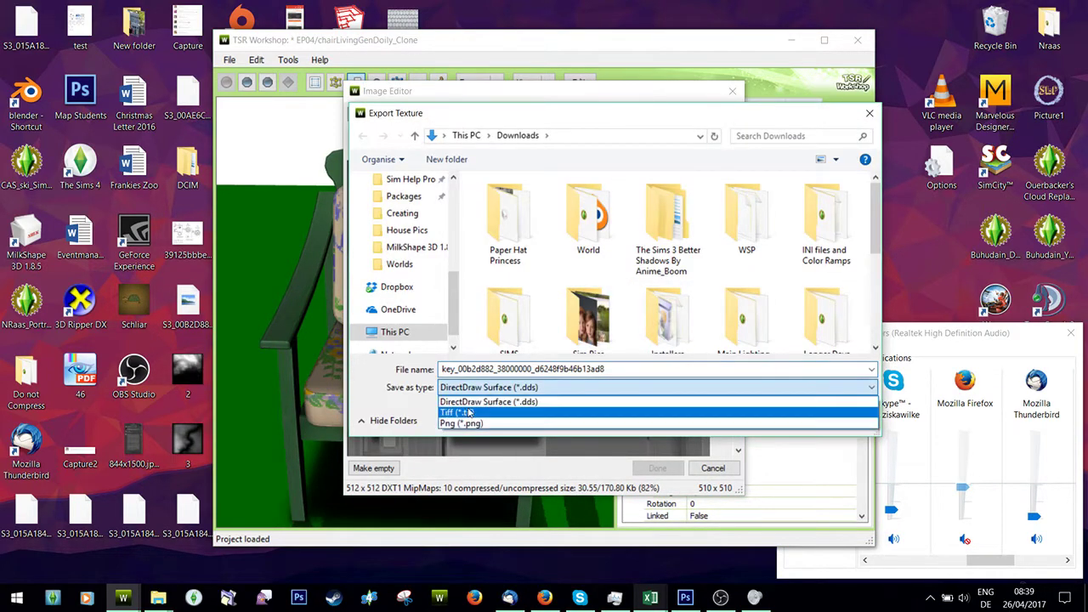
left_click(478, 422)
scroll(723, 272, "down", 3)
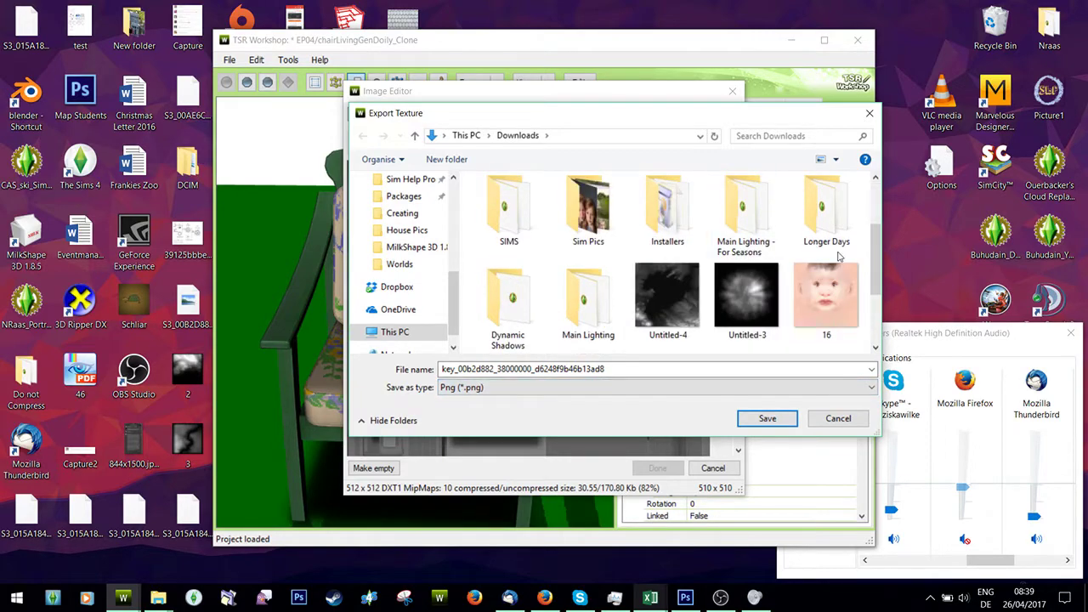
left_click(765, 419)
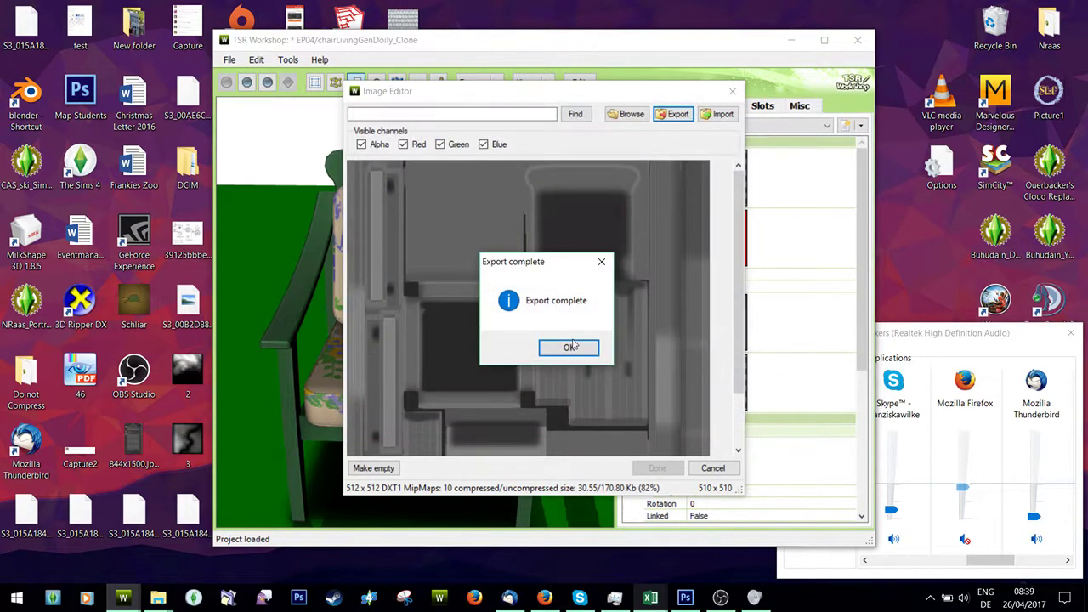
left_click(571, 348)
Open the exported key_00b2d882 multiplier PNG from Downloads in Photoshop
left_click(686, 597)
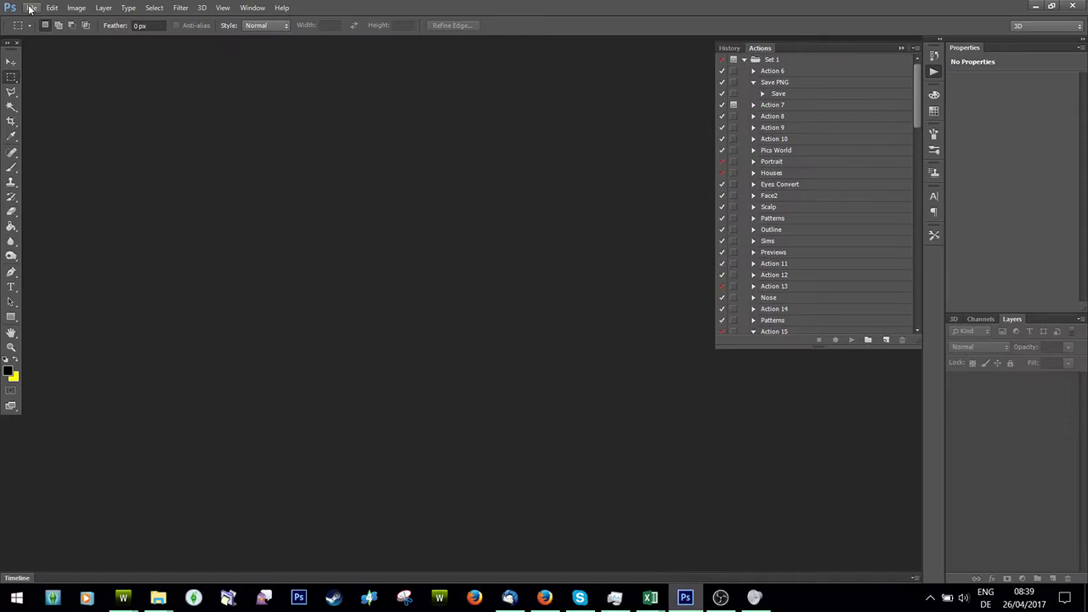
left_click(32, 7)
left_click(35, 38)
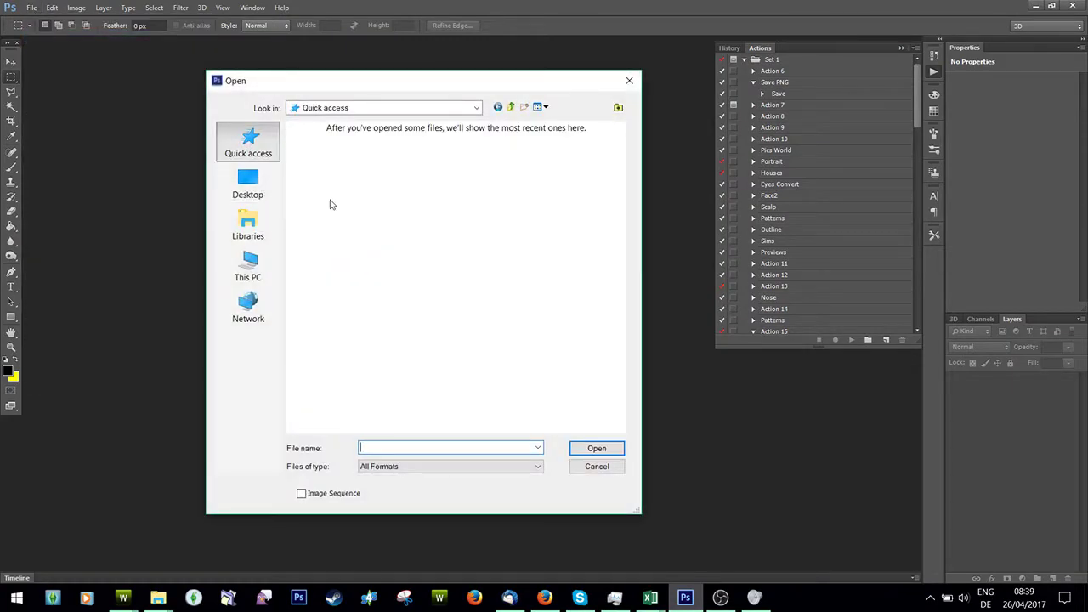
double_click(330, 199)
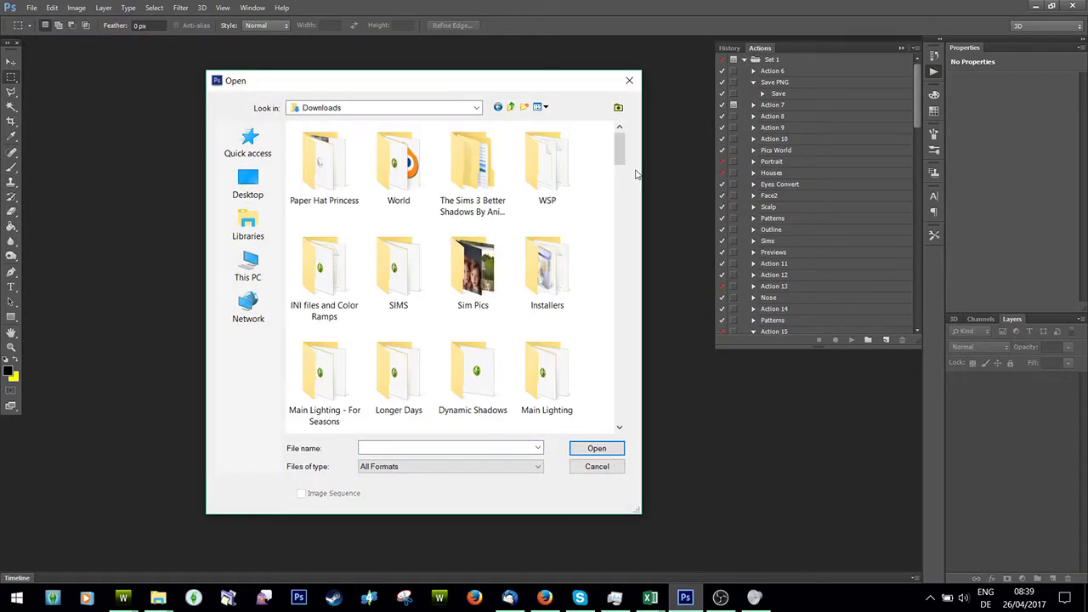
left_click_drag(620, 149, 610, 210)
scroll(368, 240, "up", 5)
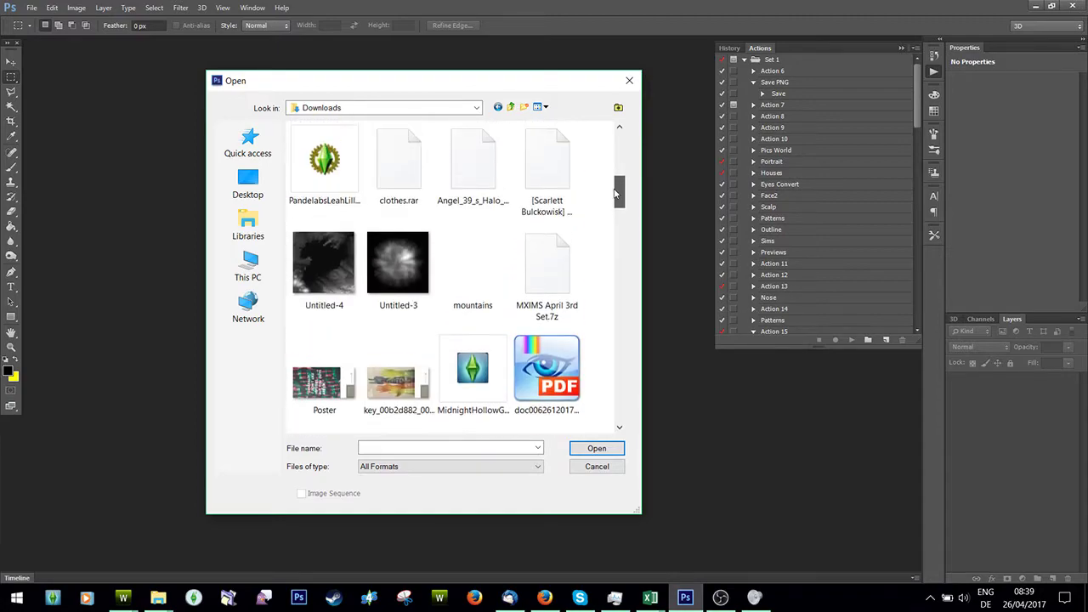
double_click(345, 227)
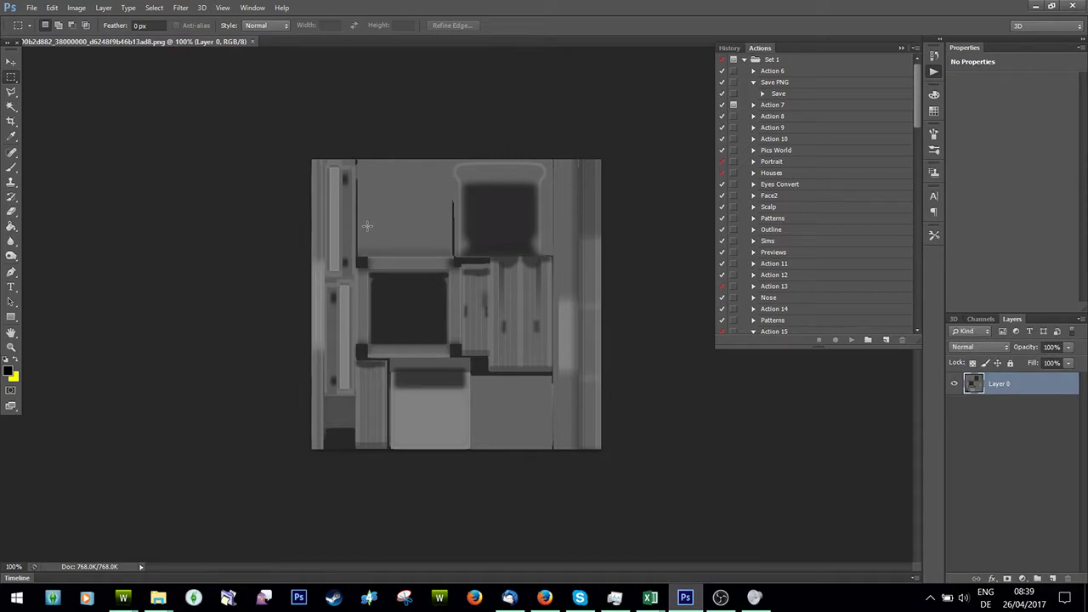
left_click(545, 599)
left_click(547, 601)
Back in TSR Workshop, close the multiplier viewer and open the Mask texture for editing
left_click(685, 597)
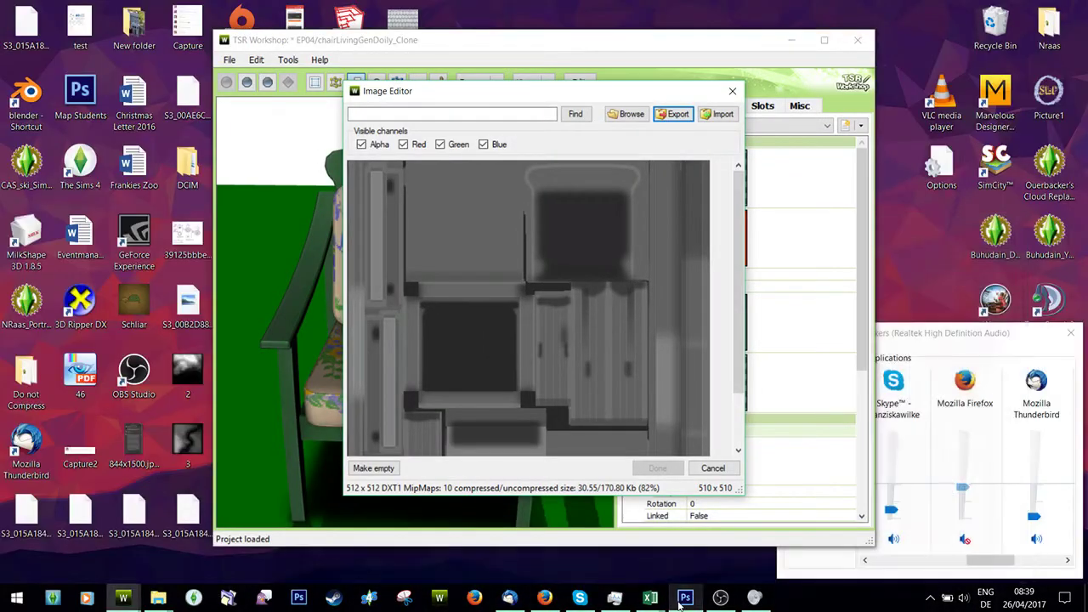
left_click(733, 91)
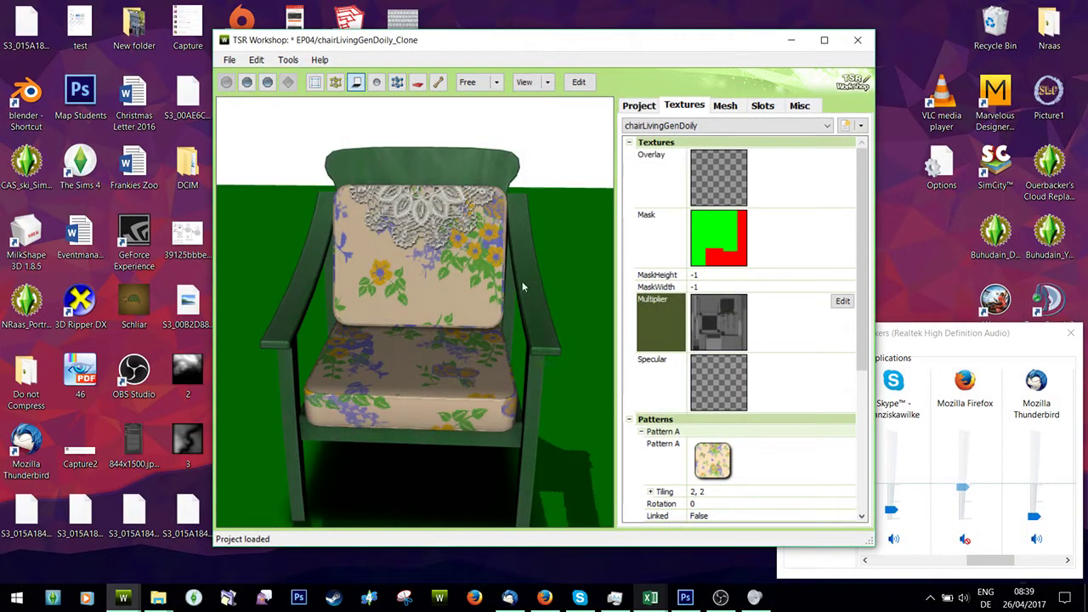
left_click(840, 217)
scroll(654, 258, "down", 1)
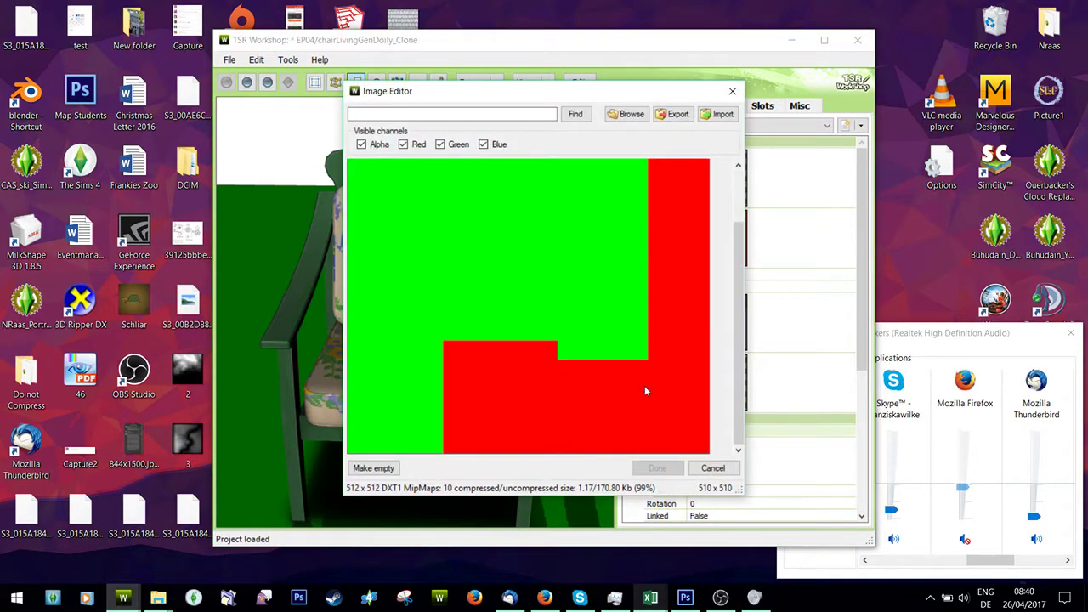
left_click(732, 91)
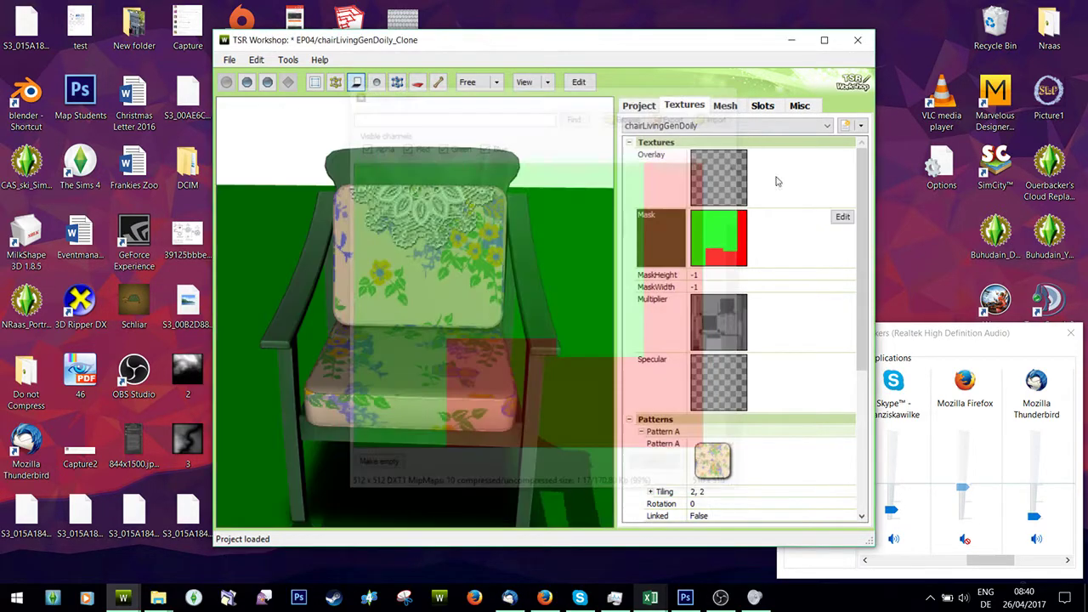
scroll(773, 255, "down", 3)
scroll(838, 364, "up", 3)
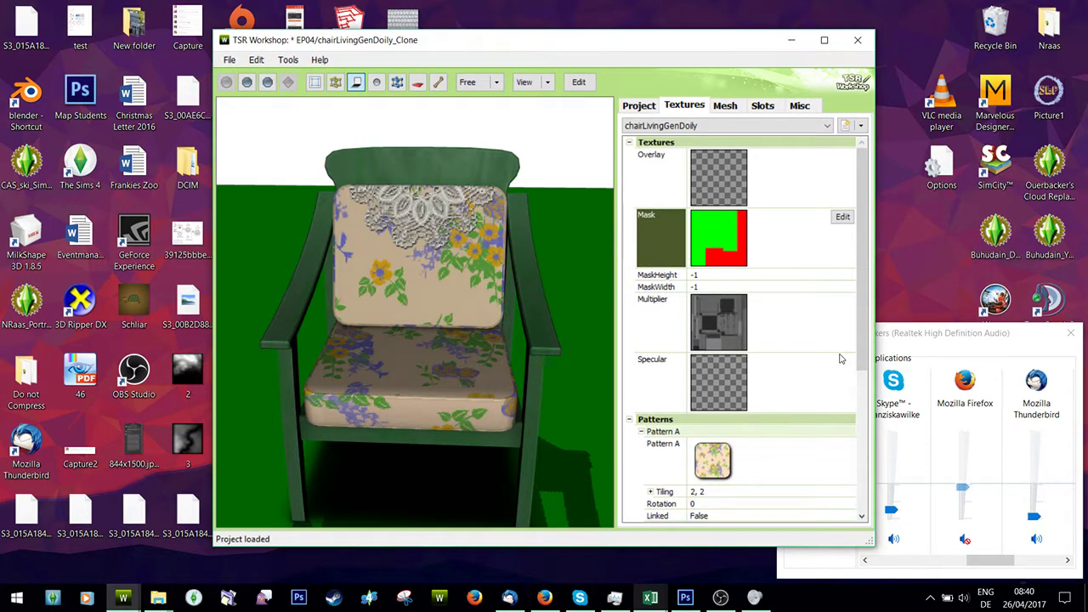
scroll(828, 250, "down", 1)
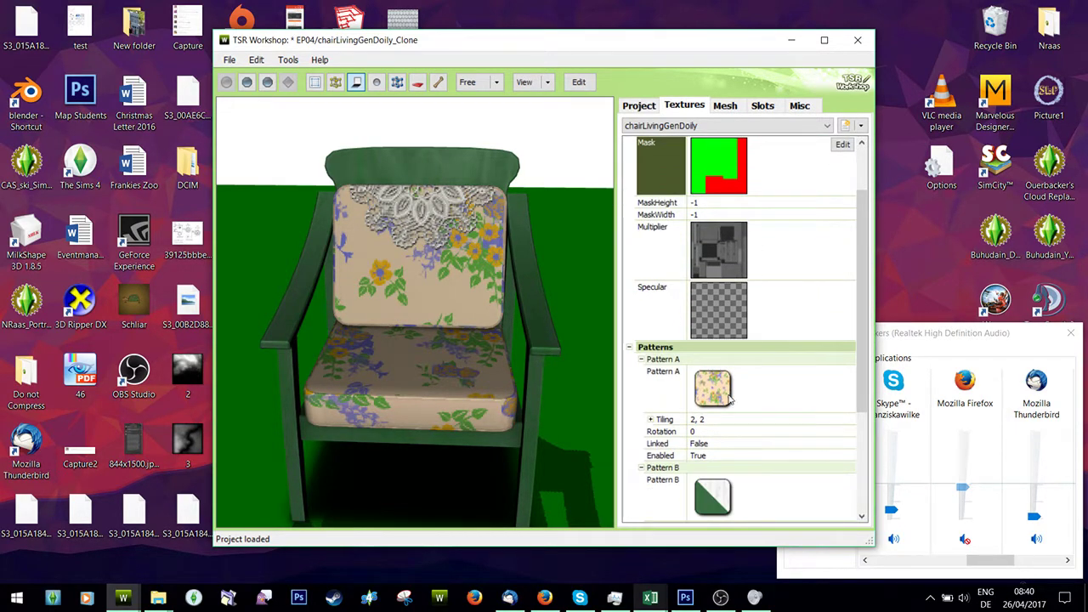
scroll(746, 395, "down", 3)
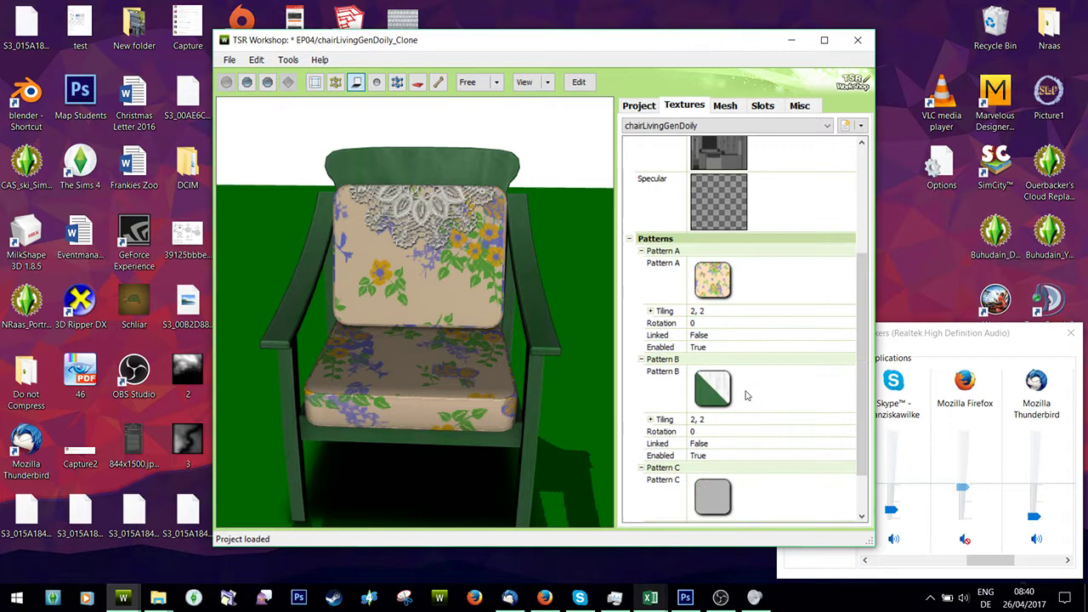
scroll(768, 378, "up", 3)
scroll(767, 380, "down", 1)
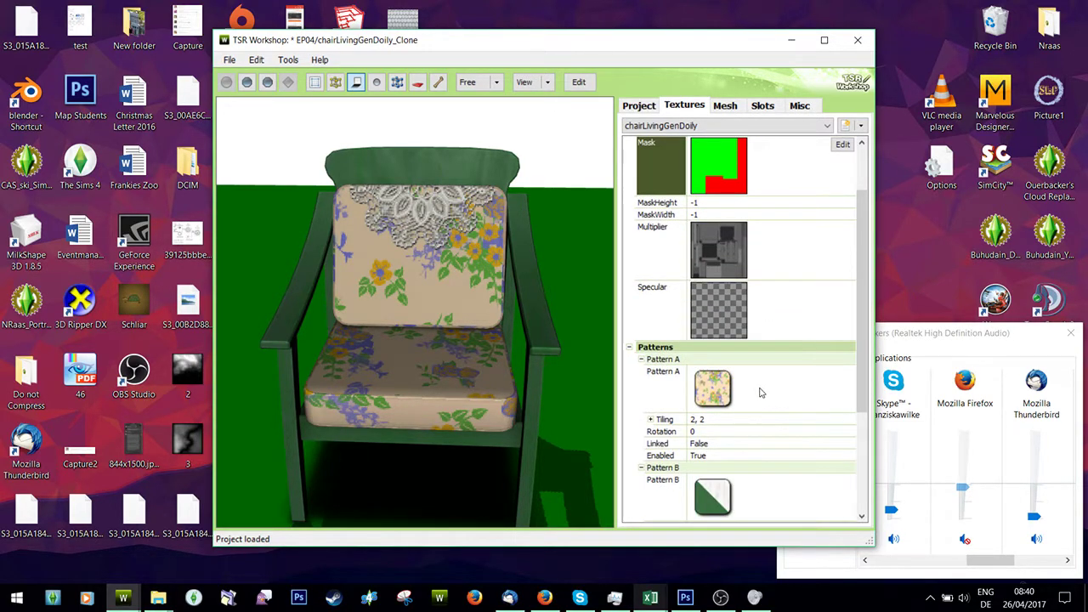
scroll(817, 211, "up", 1)
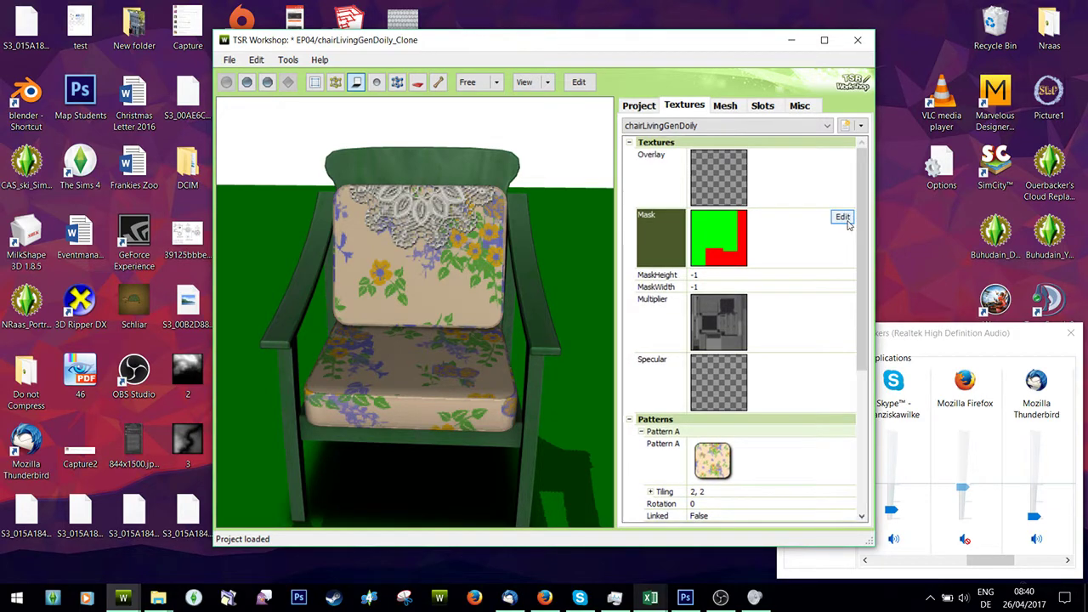
left_click(842, 214)
scroll(711, 258, "down", 1)
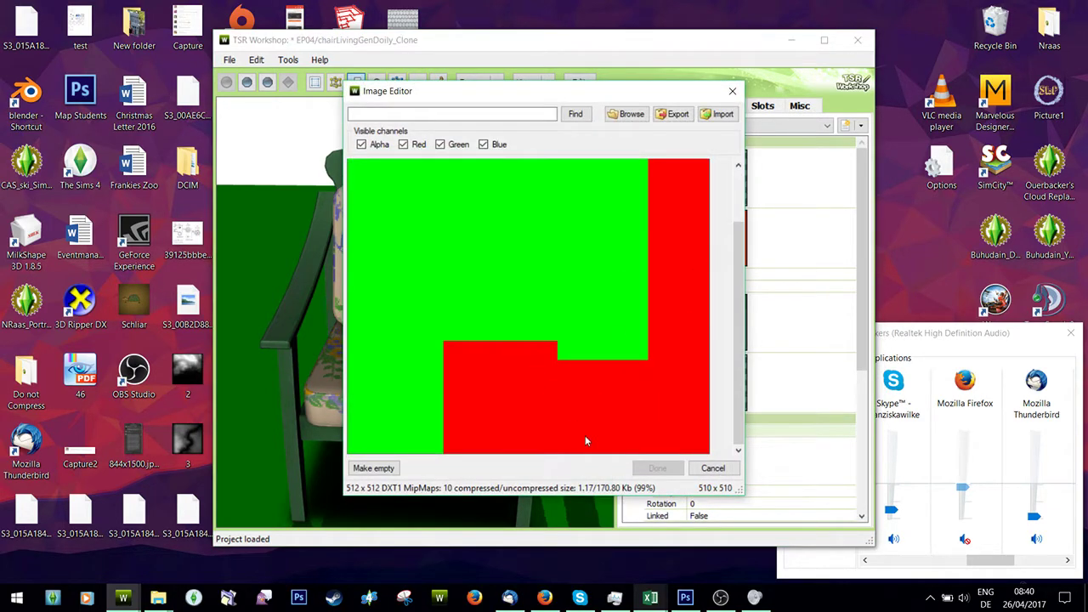
Export the Mask texture as a PNG into Downloads, then return to Photoshop's Open dialog
left_click(671, 113)
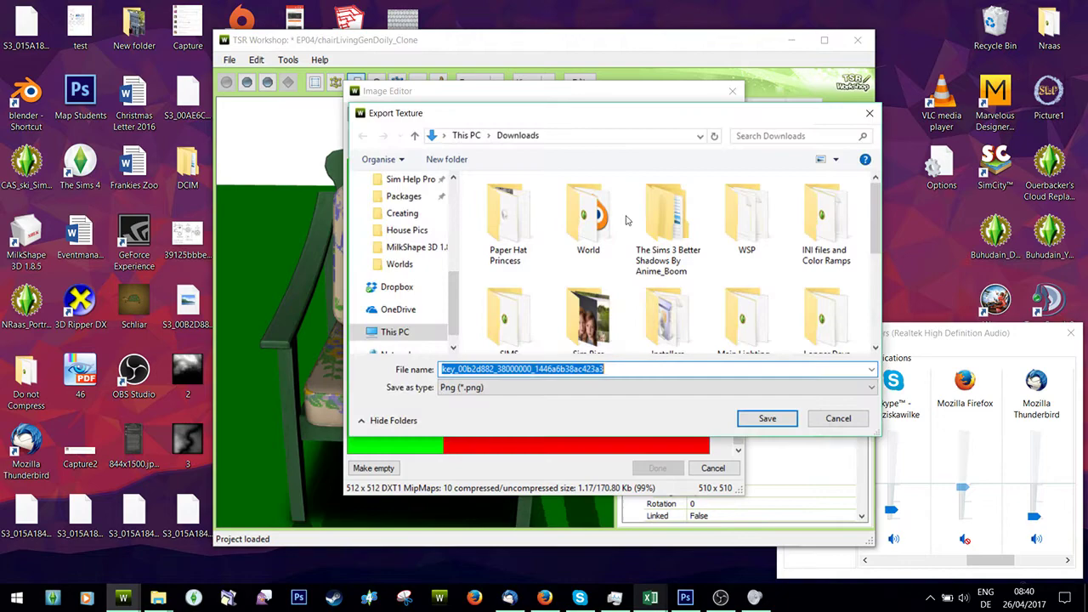
left_click(766, 417)
left_click(566, 348)
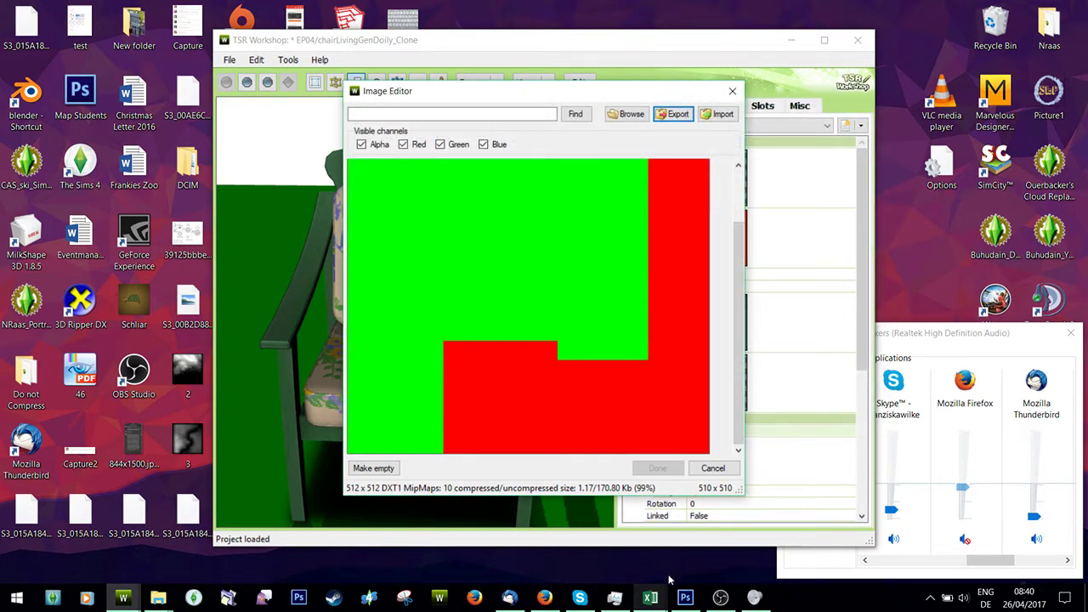
left_click(685, 597)
left_click(31, 7)
left_click(34, 31)
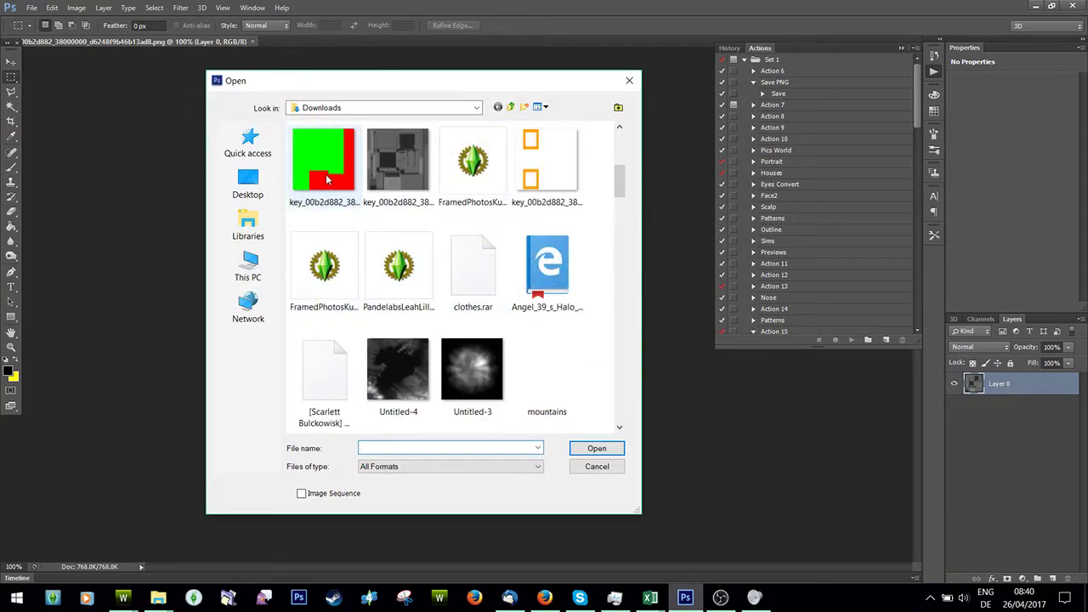
Open the mask PNG and duplicate its Layer 0 into the grey multiplier texture document
double_click(473, 288)
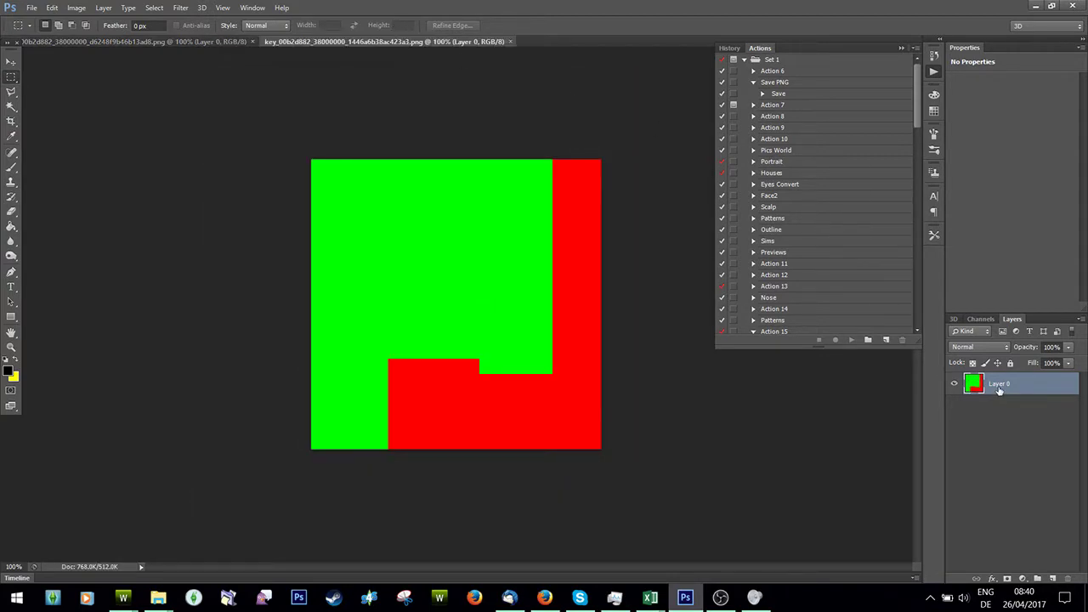
right_click(999, 387)
left_click(884, 151)
left_click(699, 296)
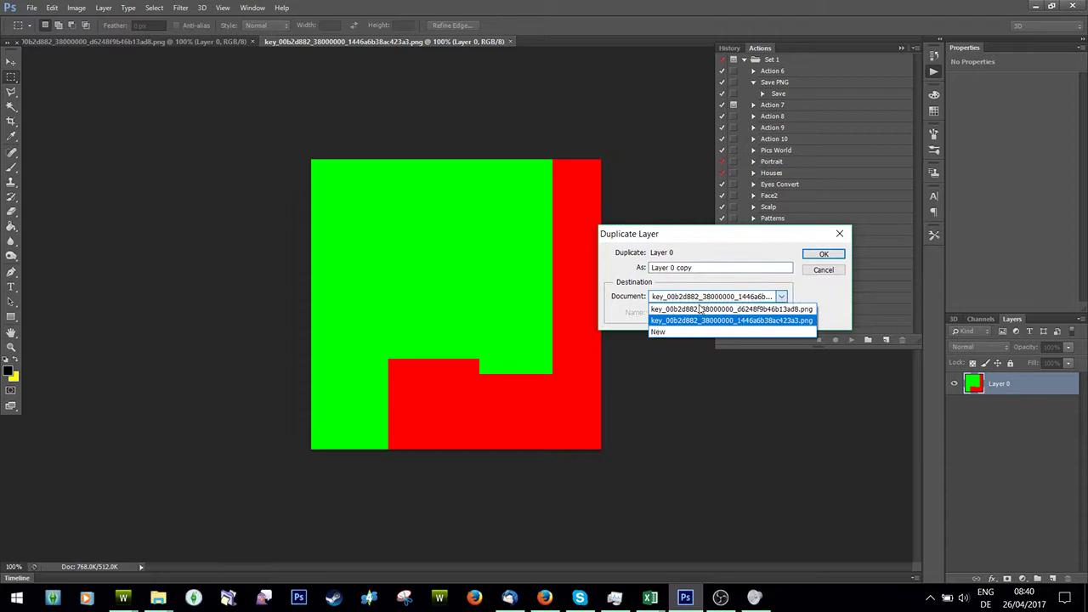
left_click(698, 309)
left_click(823, 254)
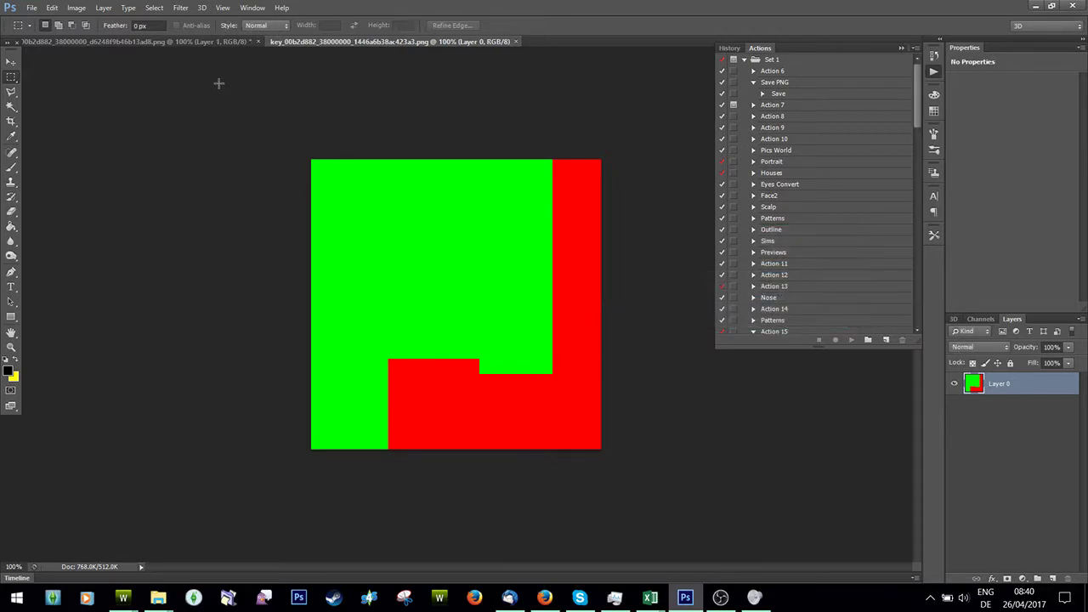
left_click(160, 39)
left_click(954, 386)
left_click(954, 385)
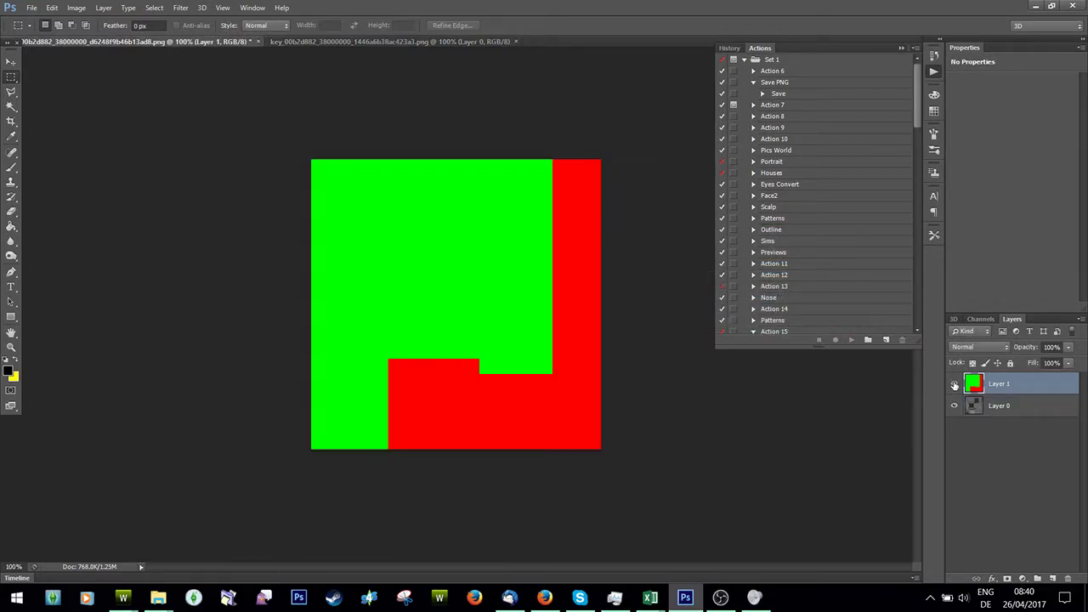
Open the black-and-white herringbone pattern image from the Projects > Patterns folder
left_click(31, 8)
left_click(39, 36)
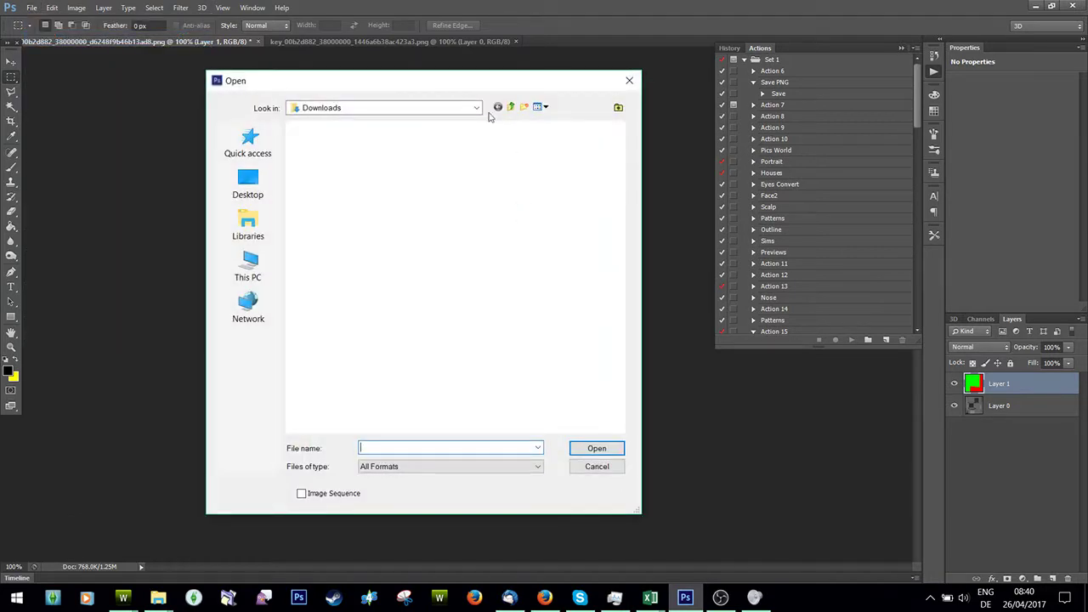
left_click(498, 108)
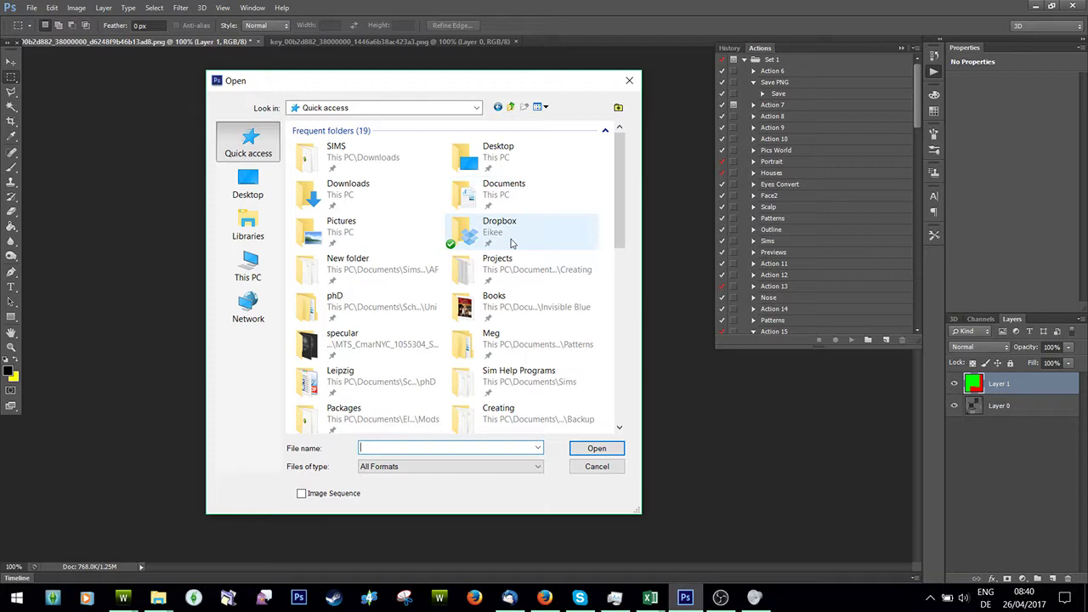
double_click(489, 280)
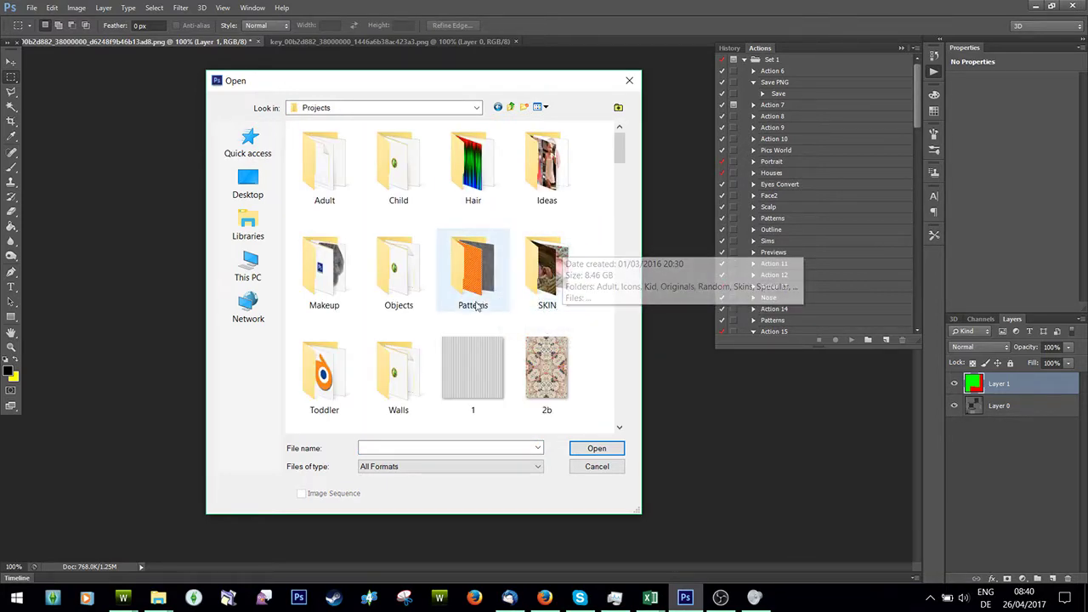
left_click(490, 269)
double_click(490, 270)
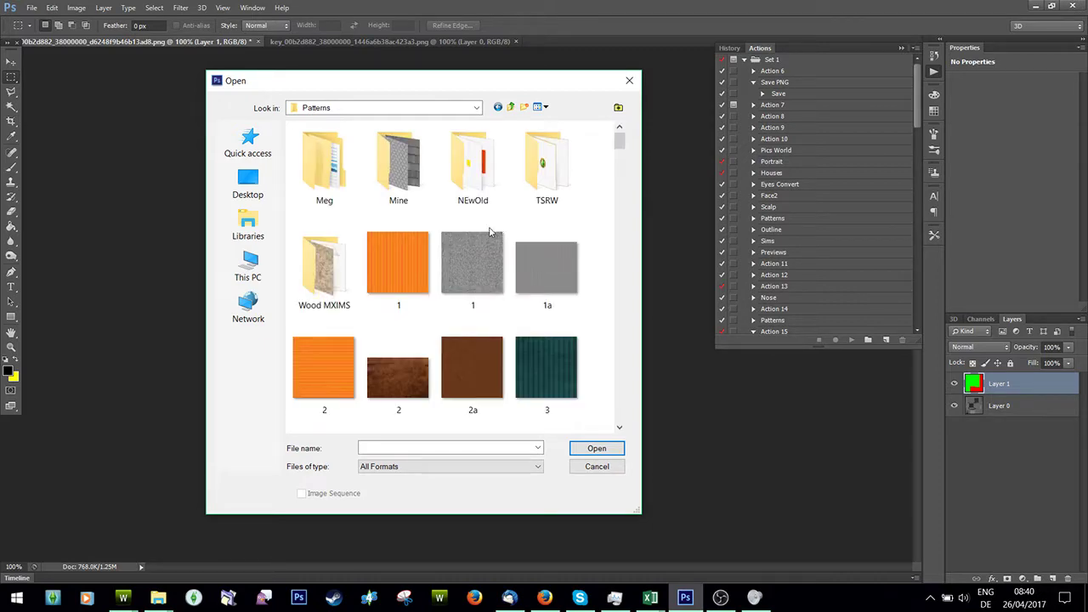
scroll(507, 244, "down", 10)
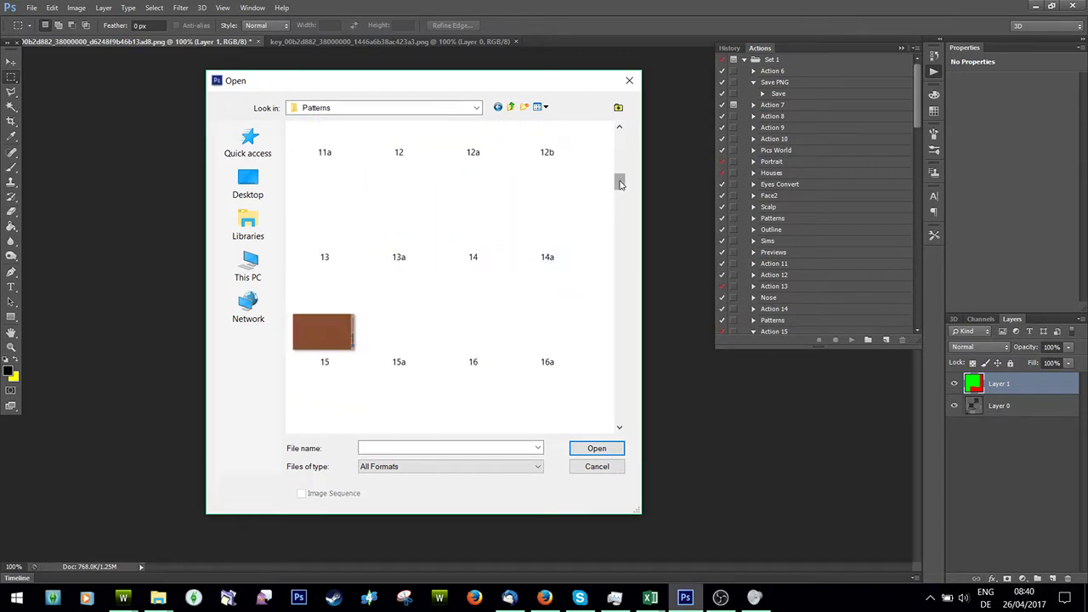
left_click_drag(620, 183, 629, 349)
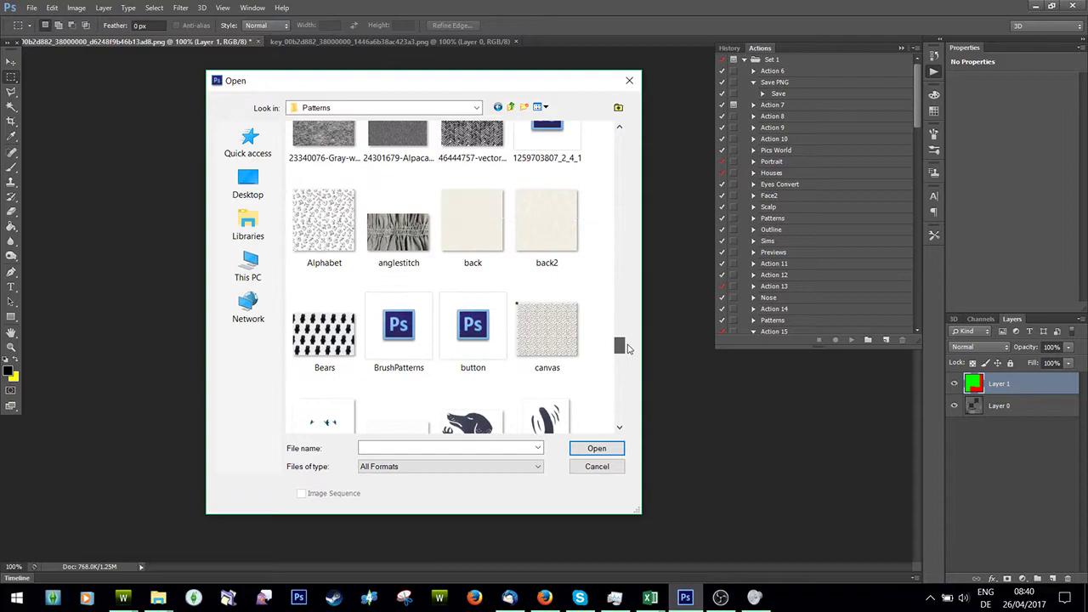
scroll(627, 348, "up", 1)
double_click(478, 283)
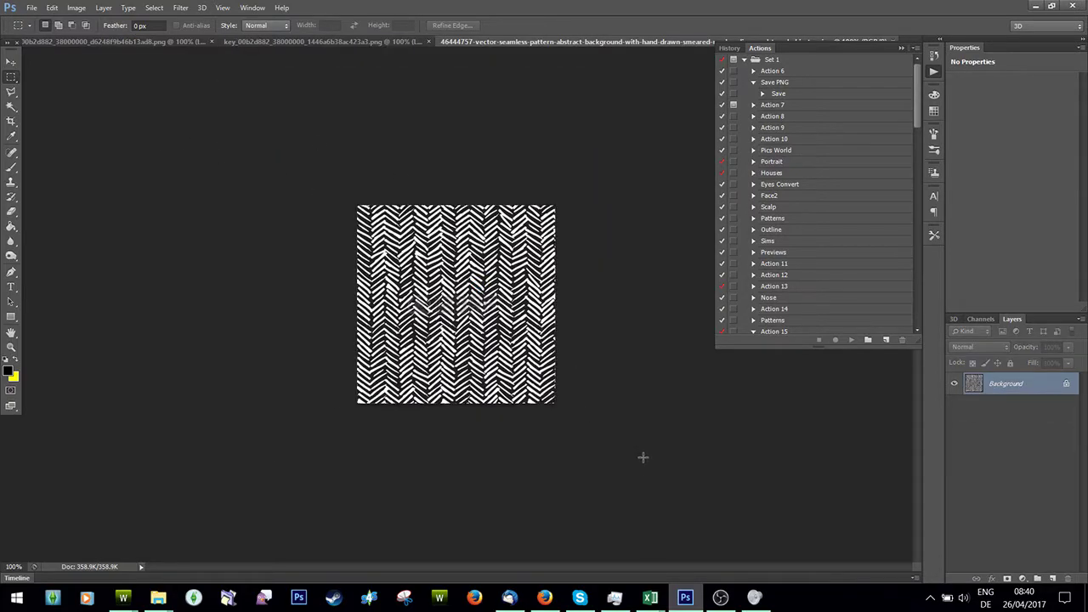
Paste the herringbone into the mask document, scale it to about 30%, and place it on the red area
left_click(323, 41)
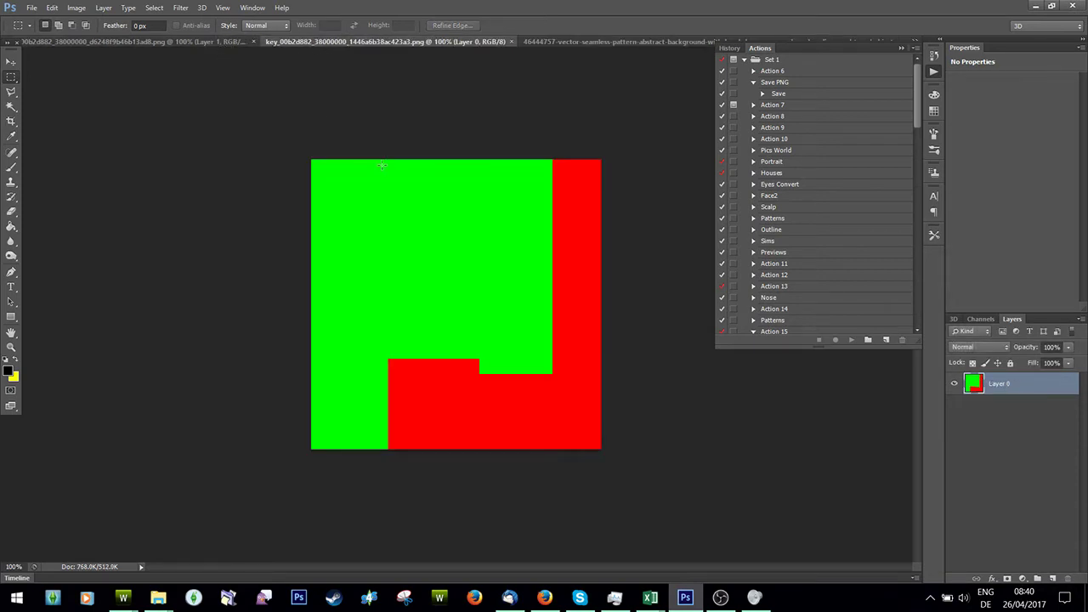
key("ctrl+v")
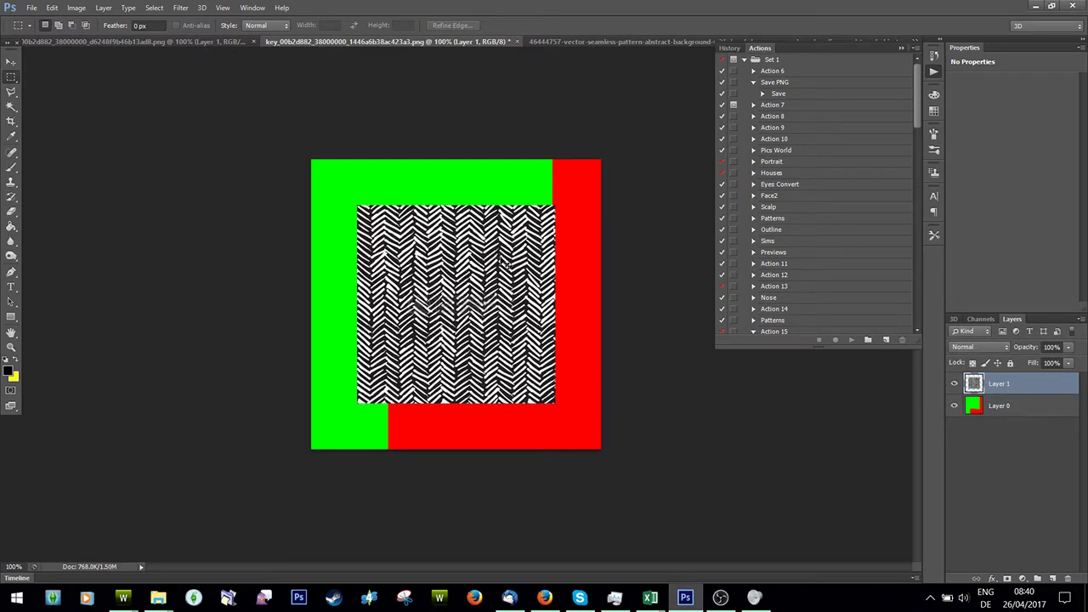
key("ctrl+t")
left_click_drag(572, 230, 433, 378)
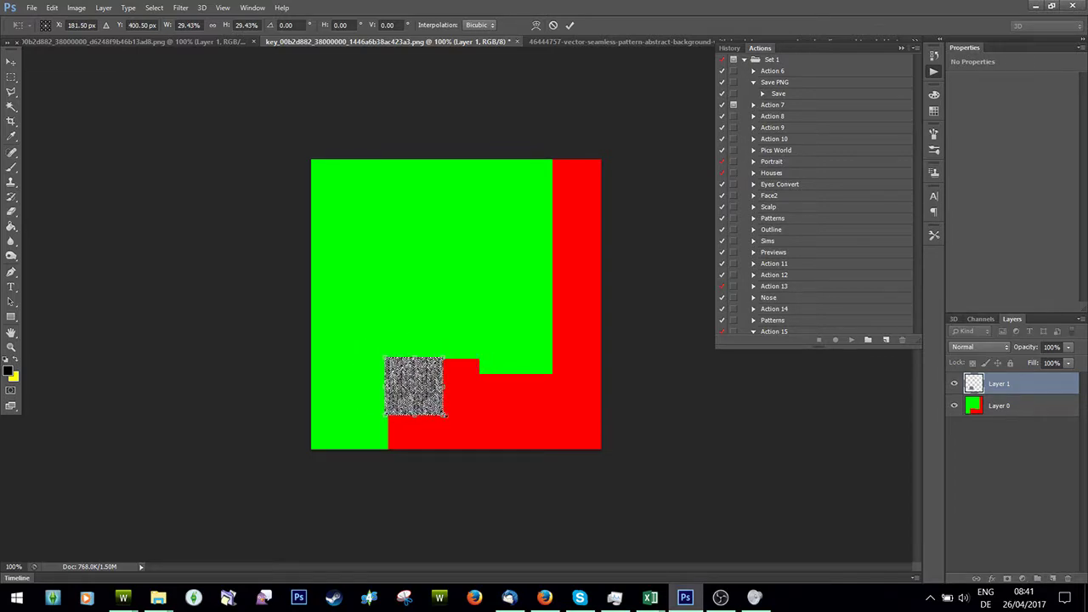
left_click_drag(444, 417, 451, 422)
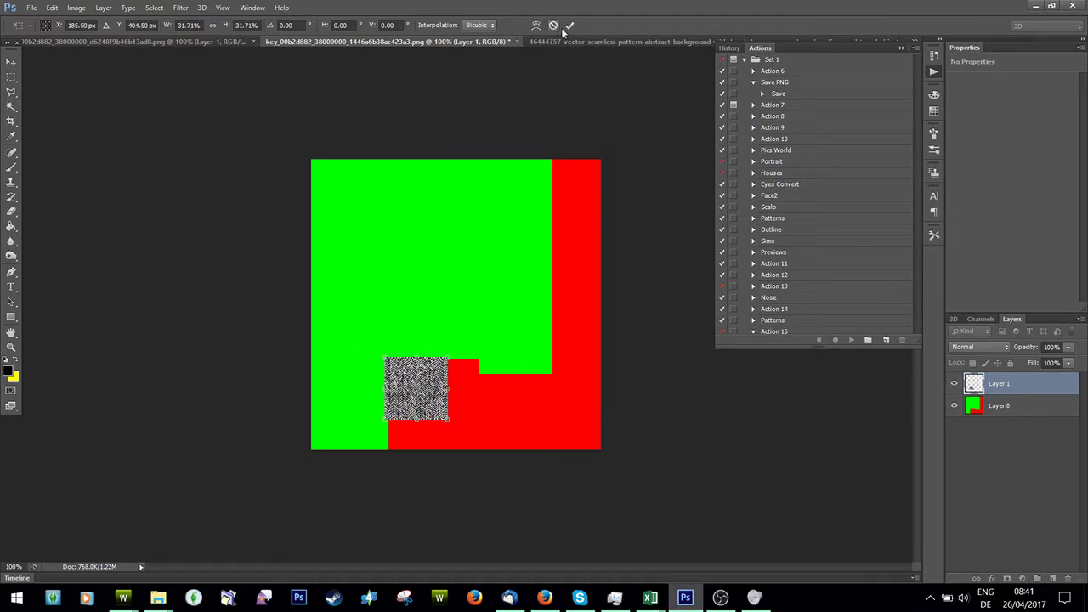
key("Return")
Duplicate and paste more herringbone patches across the red area, up to the upper-right strip
left_click_drag(372, 343, 463, 441)
key("ctrl+j")
left_click(11, 61)
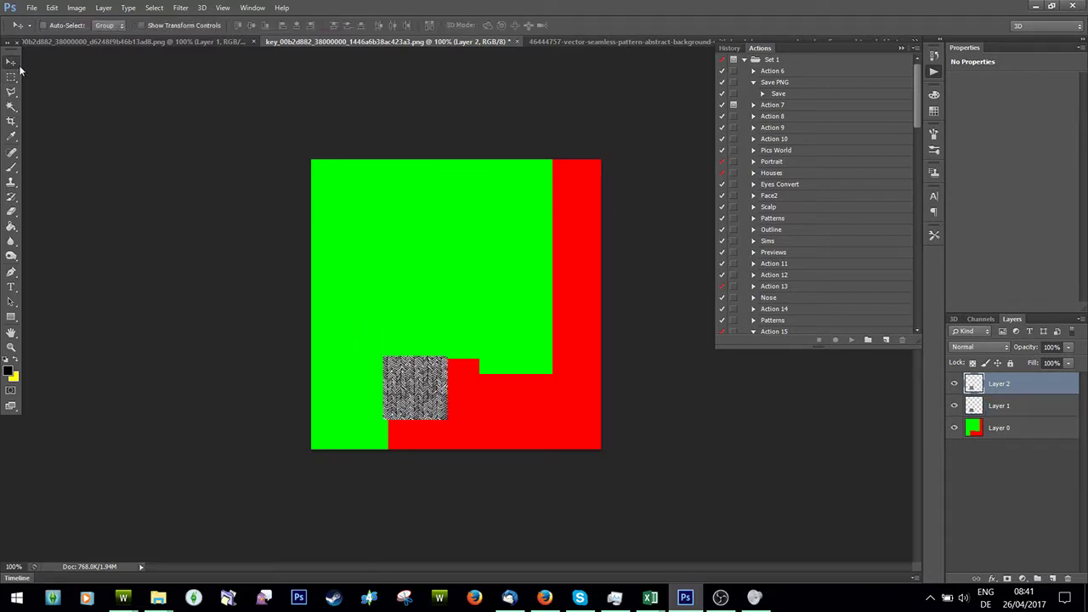
left_click_drag(403, 383, 466, 383)
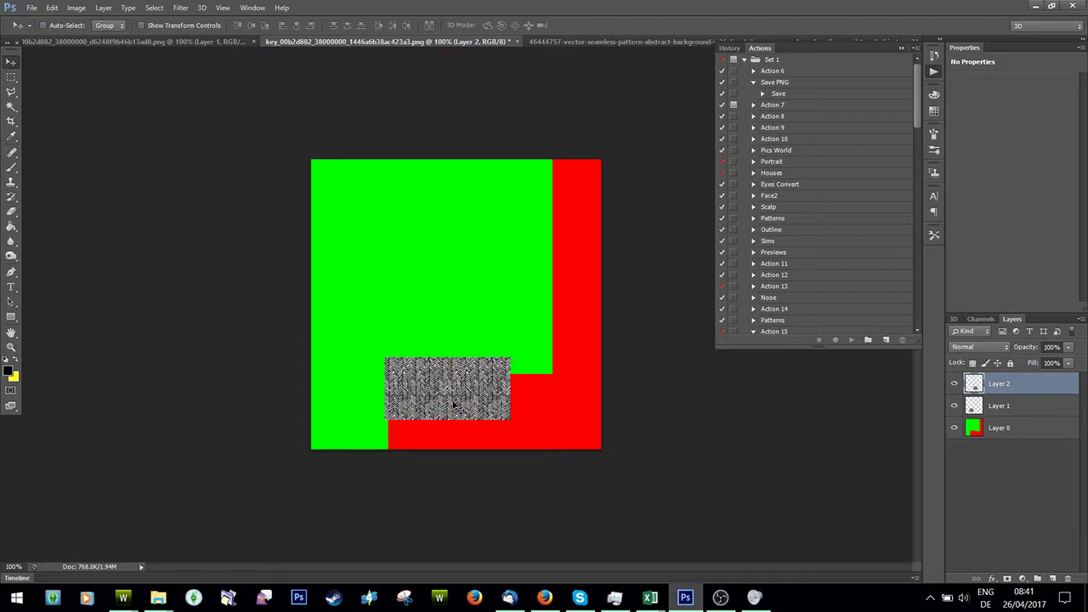
key("ctrl+v")
left_click_drag(446, 301, 529, 383)
key("ctrl+v")
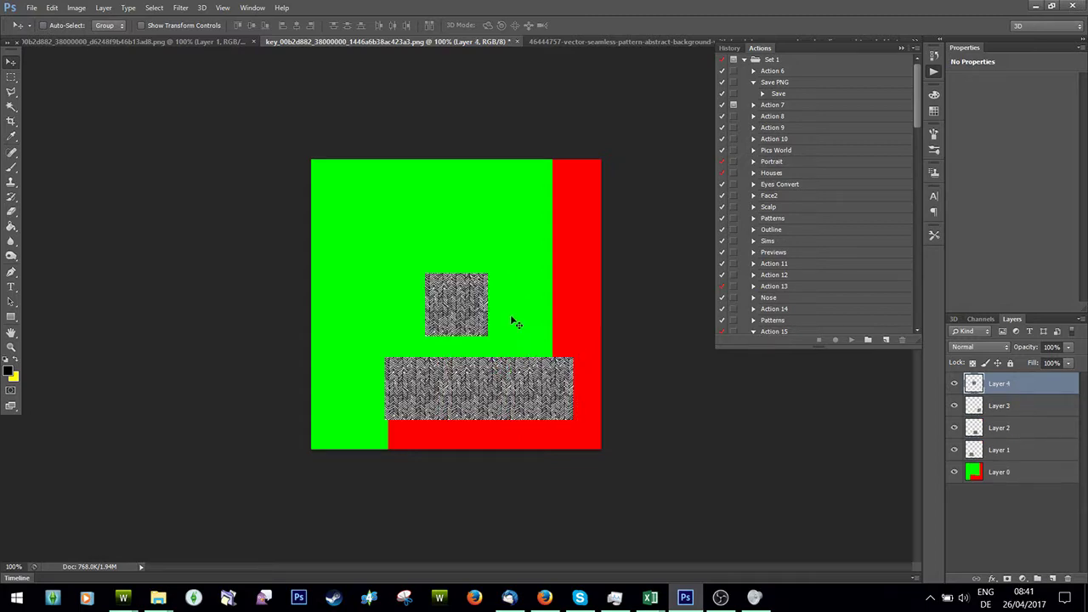
left_click_drag(467, 299, 599, 382)
key("ctrl+v")
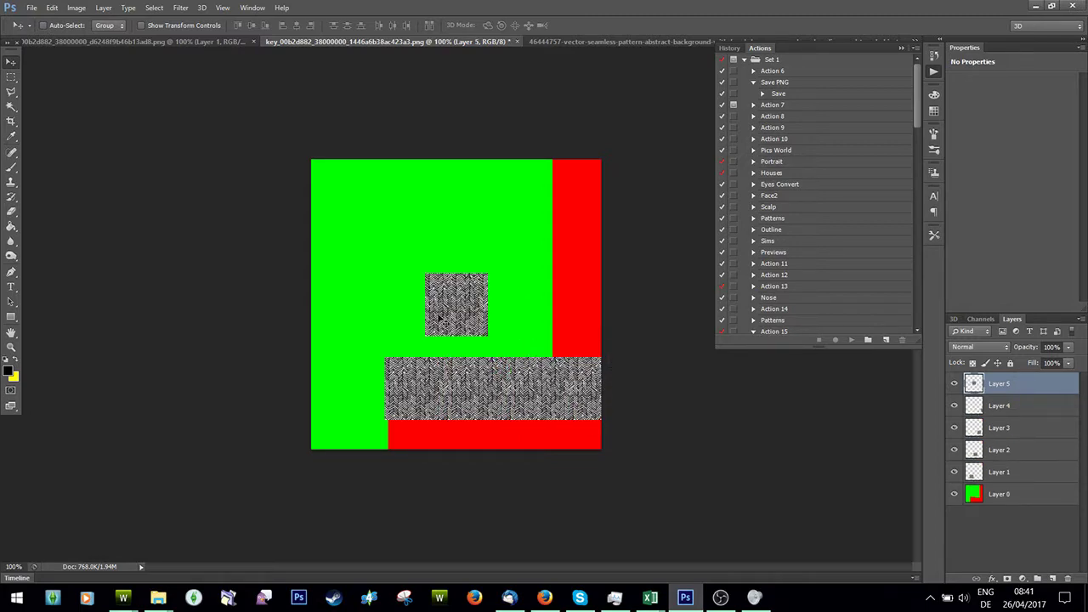
left_click_drag(446, 292, 557, 312)
key("ctrl+v")
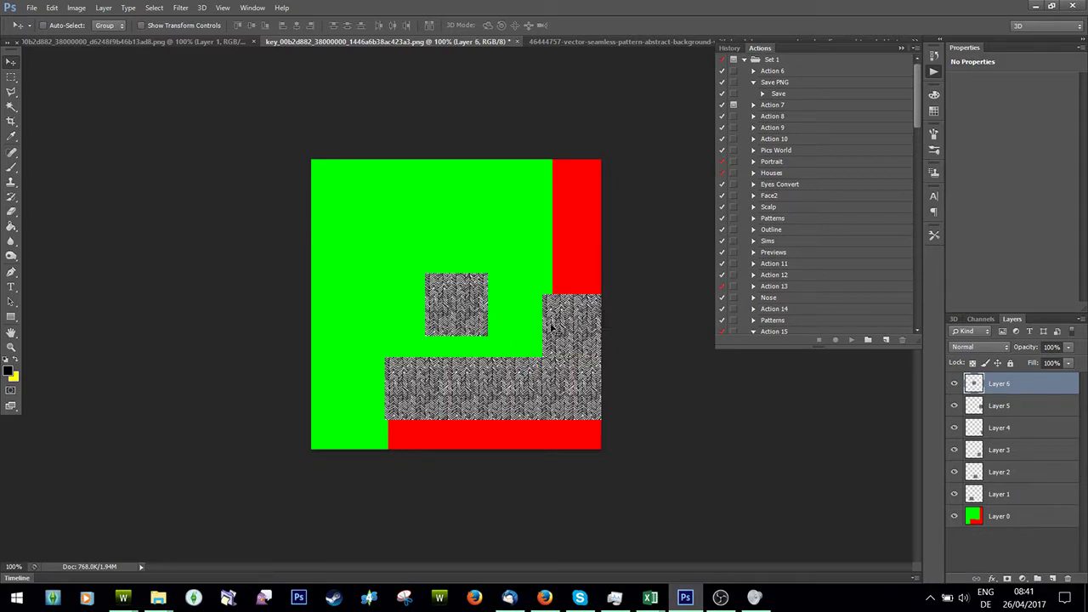
left_click_drag(457, 310, 585, 218)
Paste further patches covering the top-right corner, bottom-right corner, and the whole red bottom bar
key("ctrl+v")
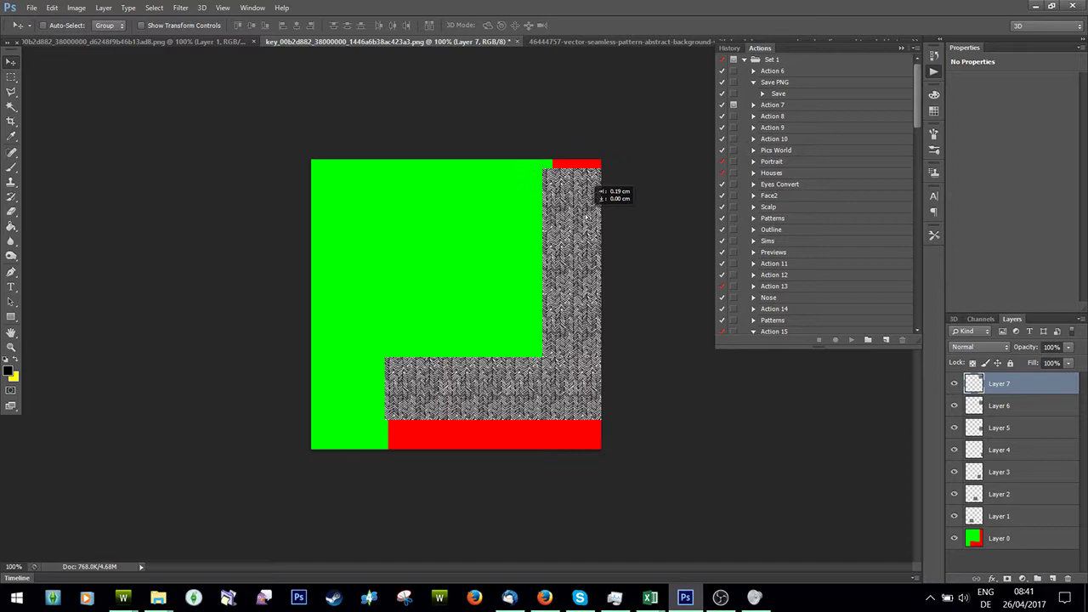
key("ctrl+v")
left_click_drag(481, 272, 595, 156)
key("ctrl+v")
left_click_drag(472, 319, 568, 431)
key("ctrl+v")
left_click_drag(476, 316, 532, 434)
key("ctrl+v")
left_click_drag(463, 324, 456, 456)
key("ctrl+v")
left_click_drag(462, 310, 391, 457)
Merge the herringbone patch Layers 1–12 into a single layer
scroll(1028, 417, "down", 3)
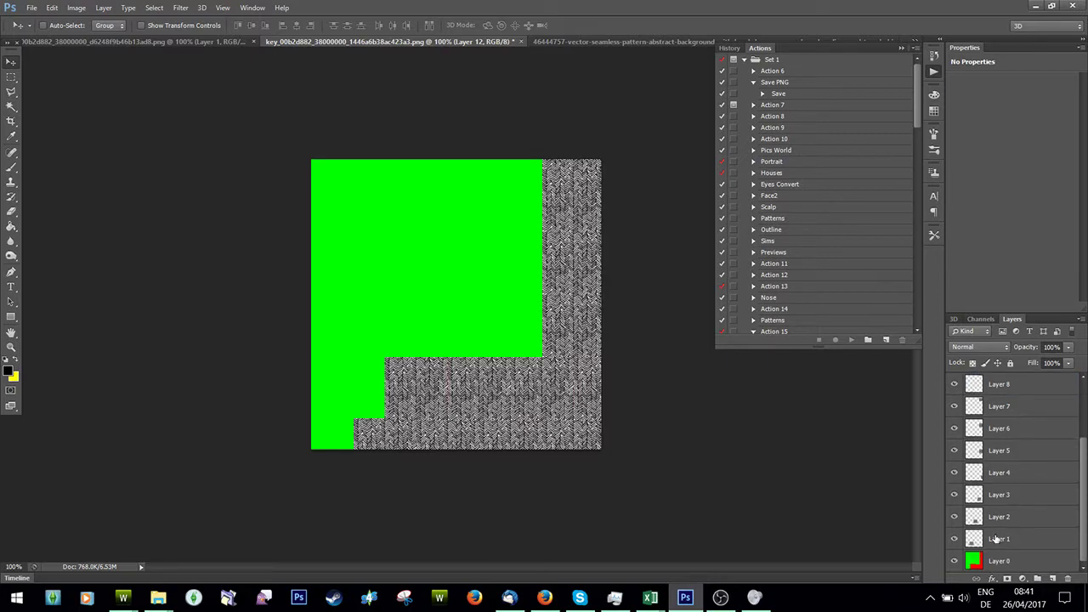
left_click(997, 539, "shift")
right_click(996, 539)
left_click(977, 331)
left_click(1001, 409)
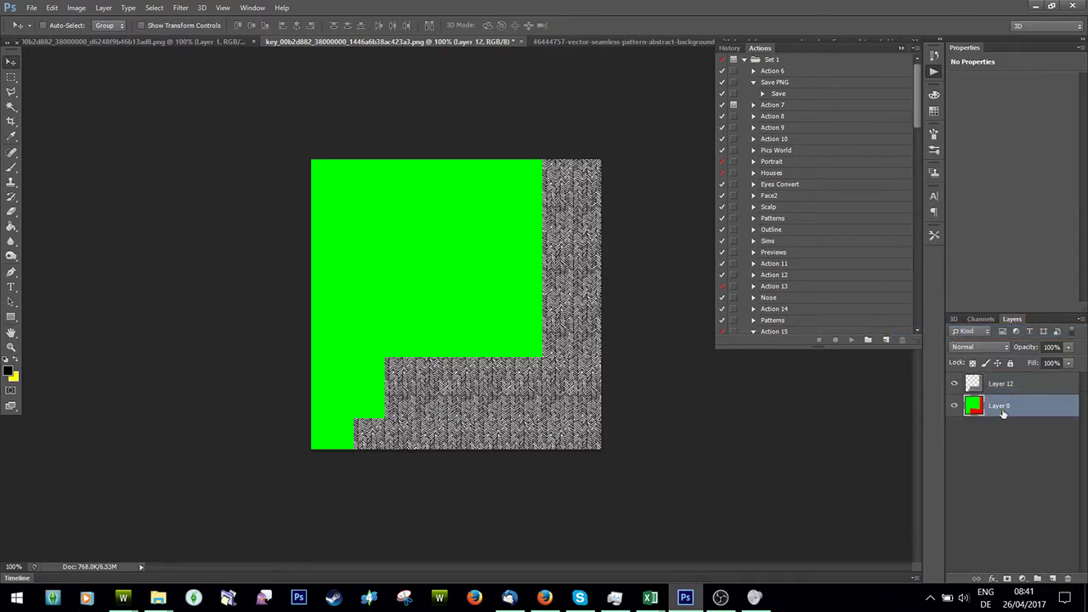
left_click(52, 7)
left_click(85, 37)
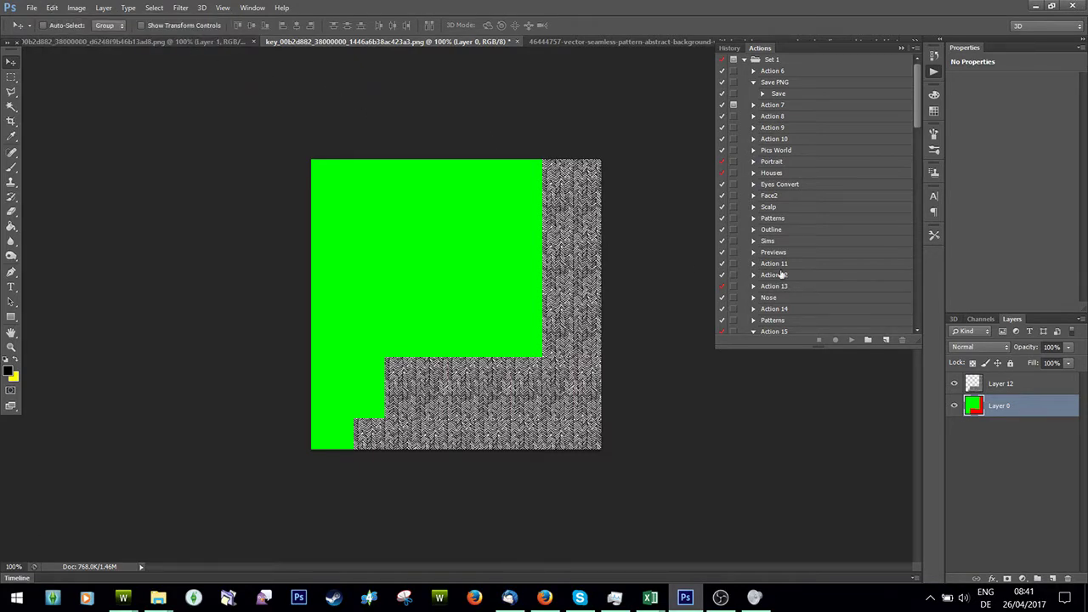
Duplicate the merged pattern layer into the grey texture document and check it by toggling layer visibility
right_click(1001, 386)
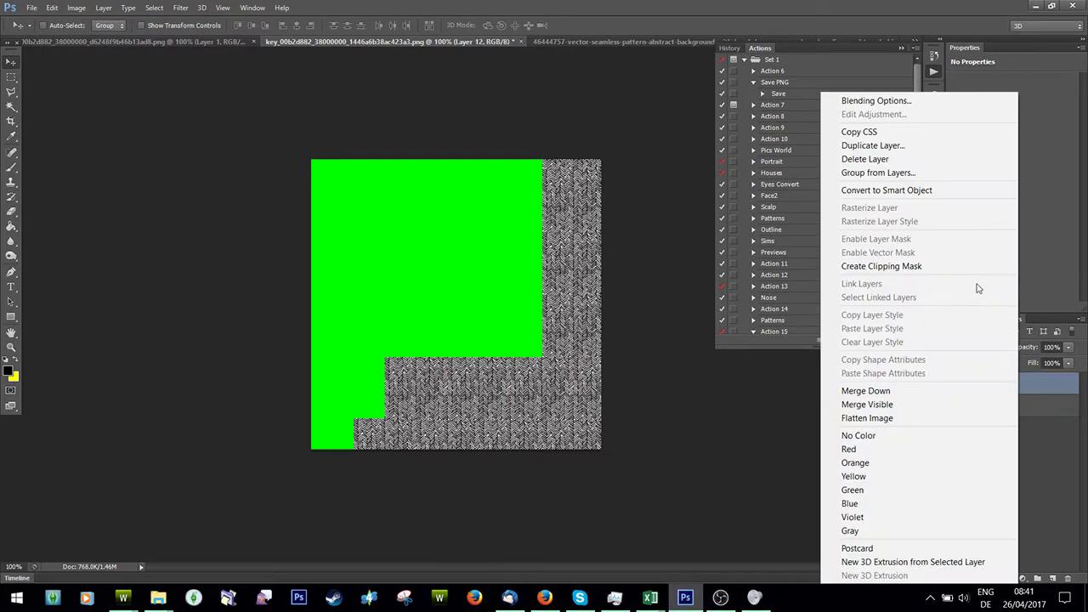
left_click(876, 146)
left_click(780, 296)
left_click(723, 318)
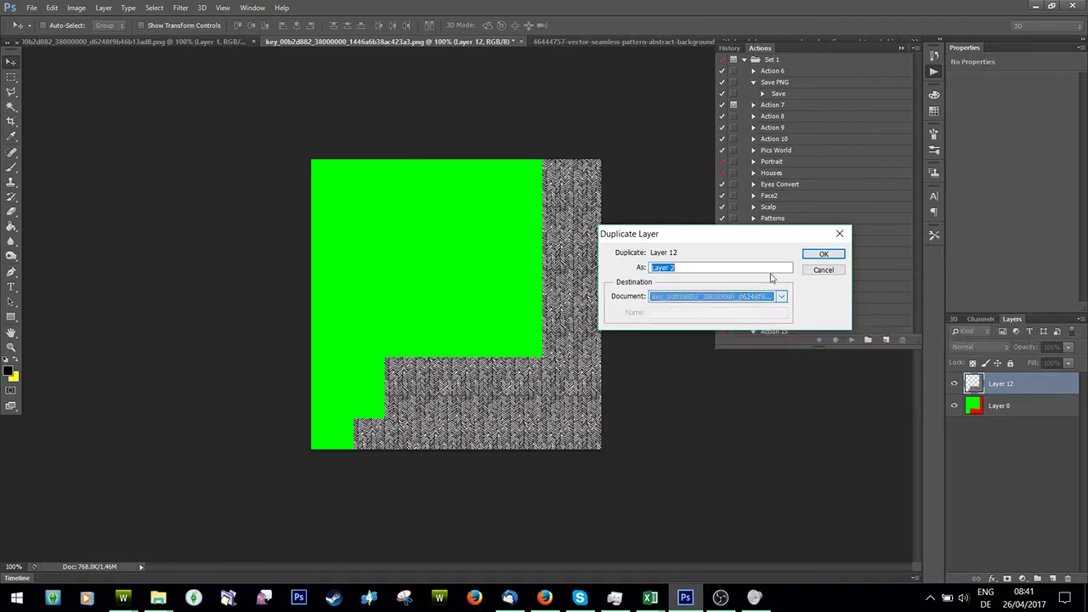
left_click(823, 253)
left_click(235, 42)
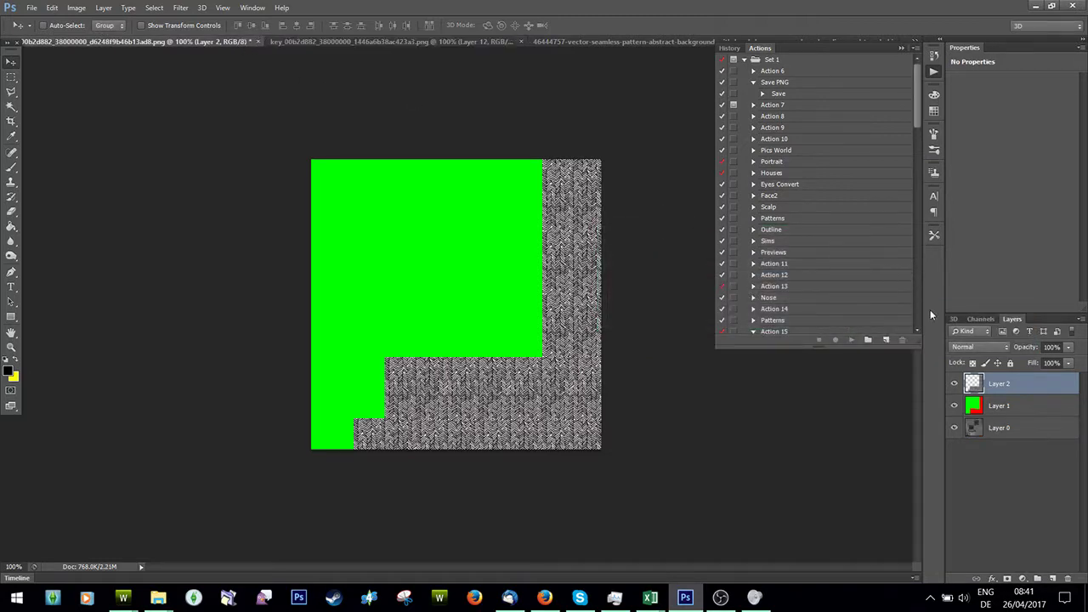
left_click(956, 384)
left_click(956, 405)
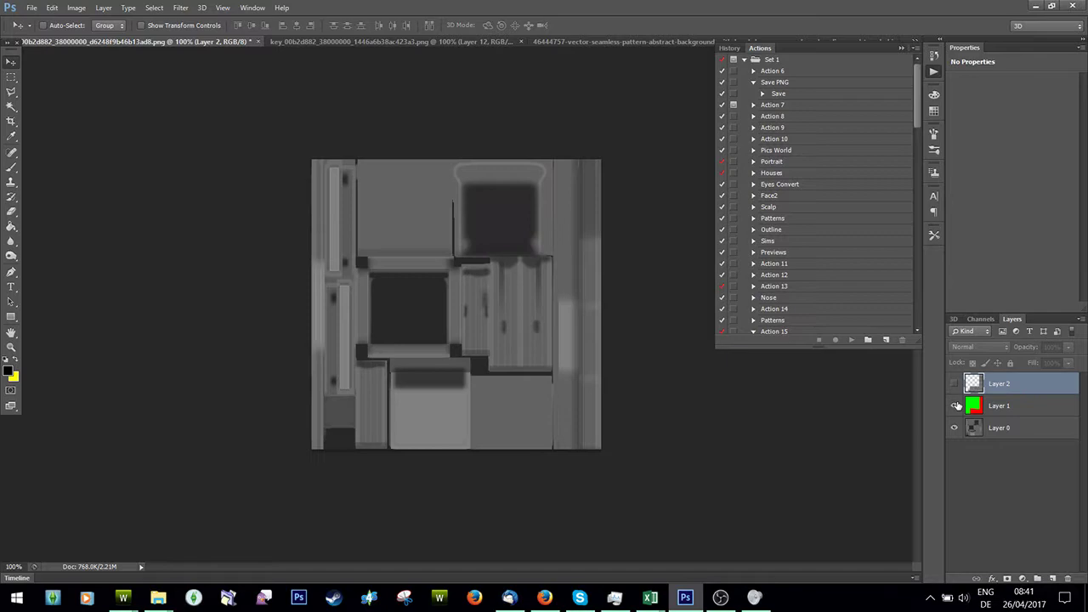
left_click(955, 405)
left_click(953, 384)
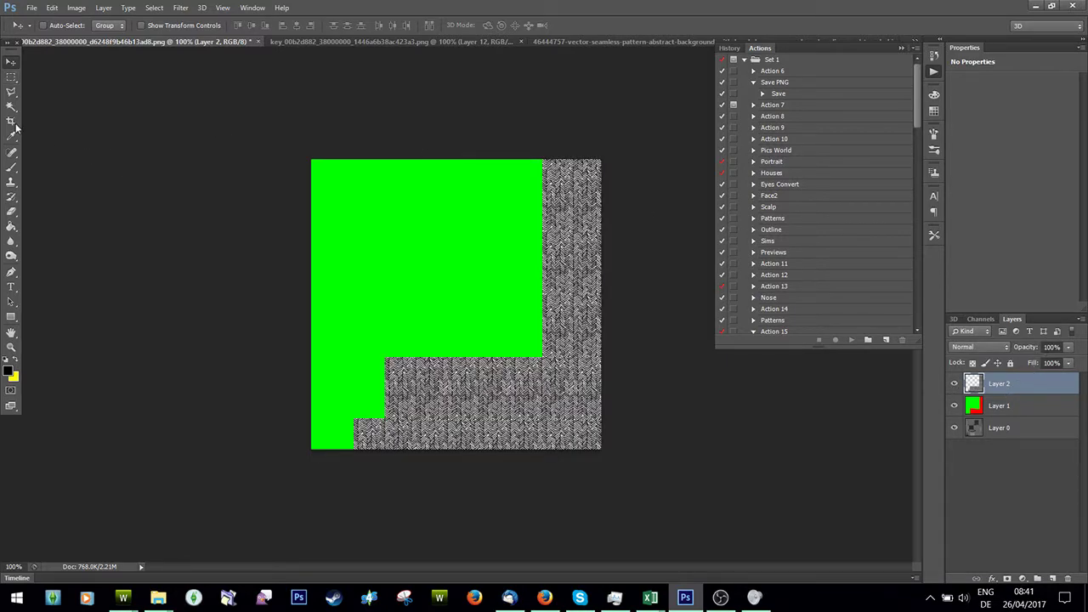
Magic-wand select the red region on the mask Layer 1
left_click(11, 107)
left_click(1000, 410)
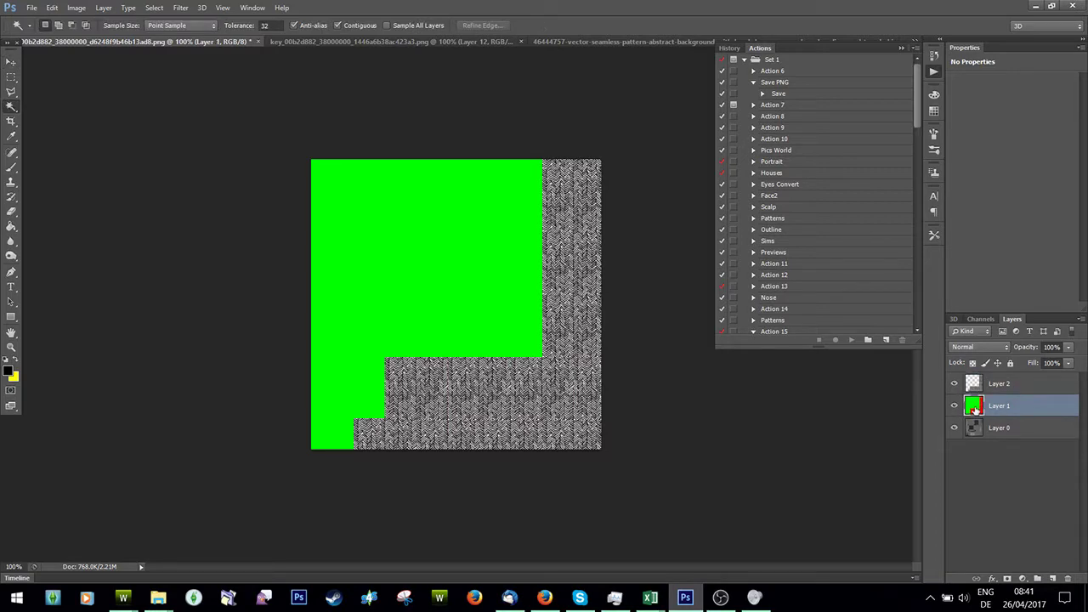
left_click(564, 404)
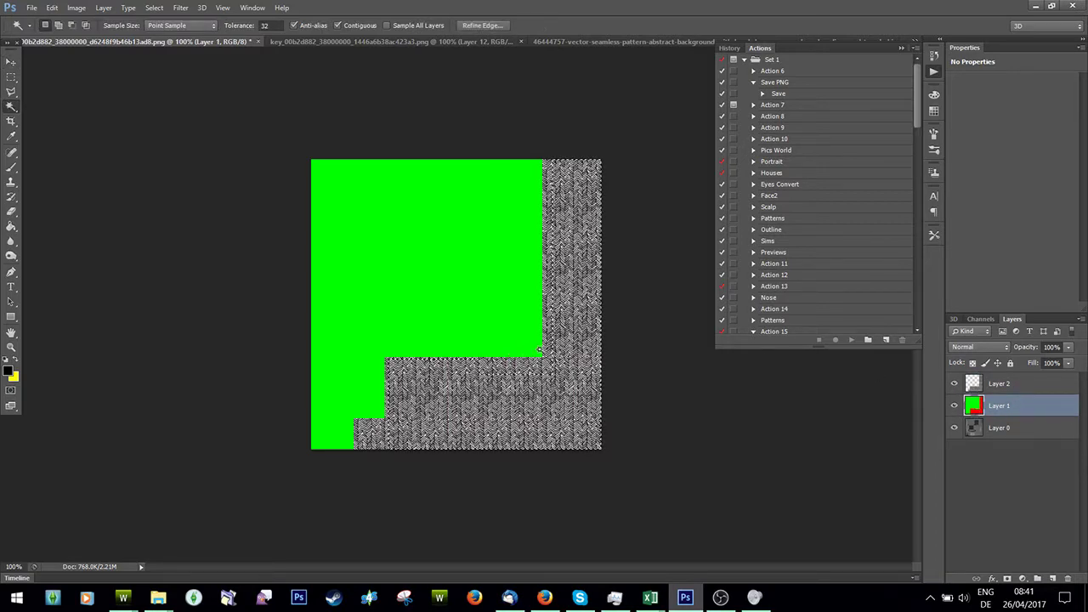
left_click(954, 383)
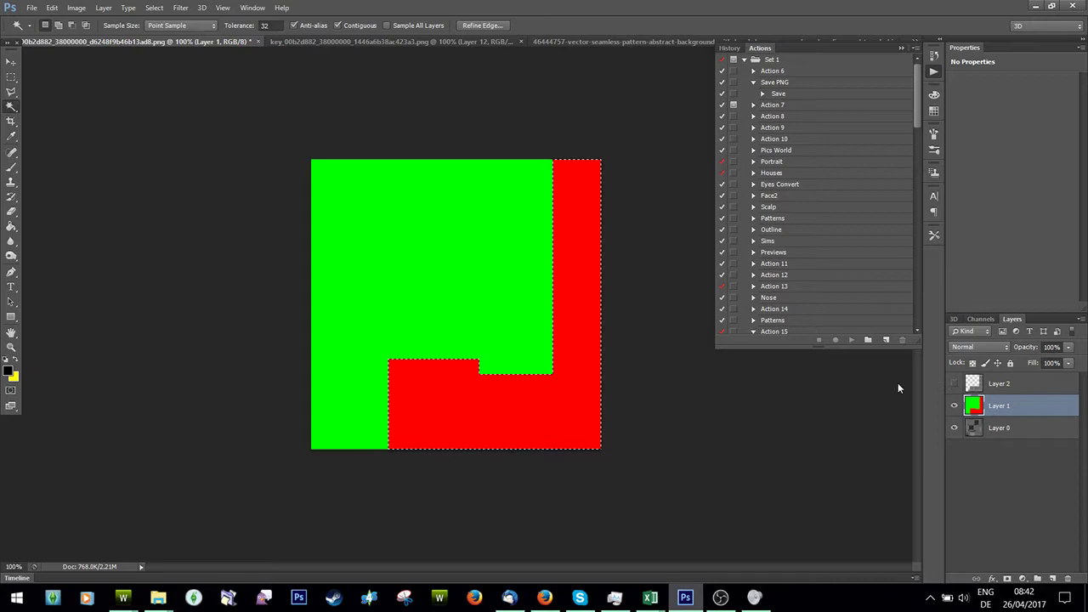
left_click(954, 383)
Invert the selection on Layer 2 to clear the pattern outside the red area, and hide Layers 1 and 0
left_click(998, 384)
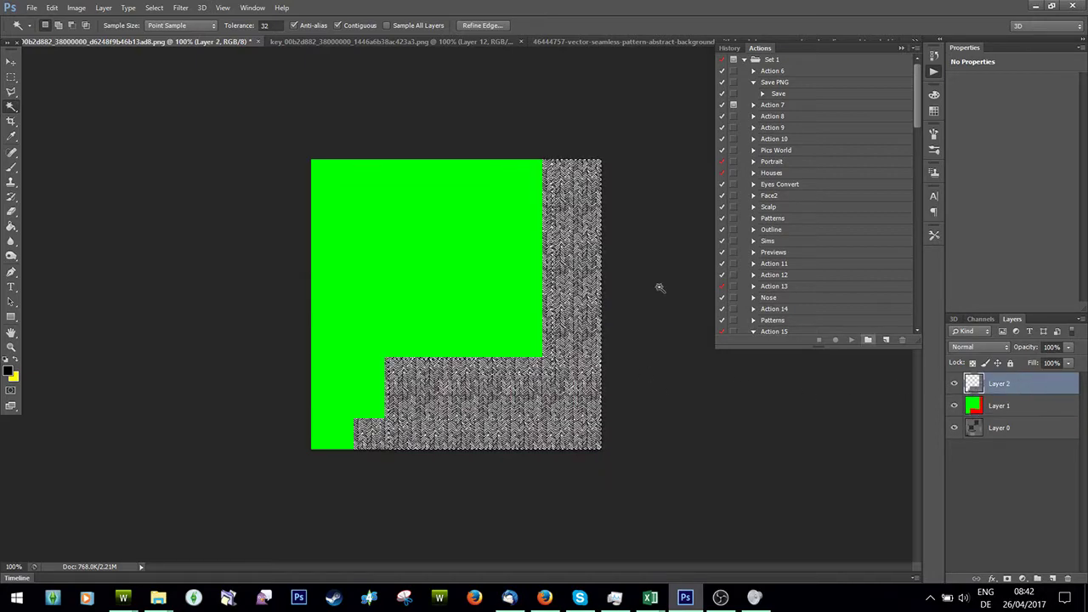
left_click(155, 7)
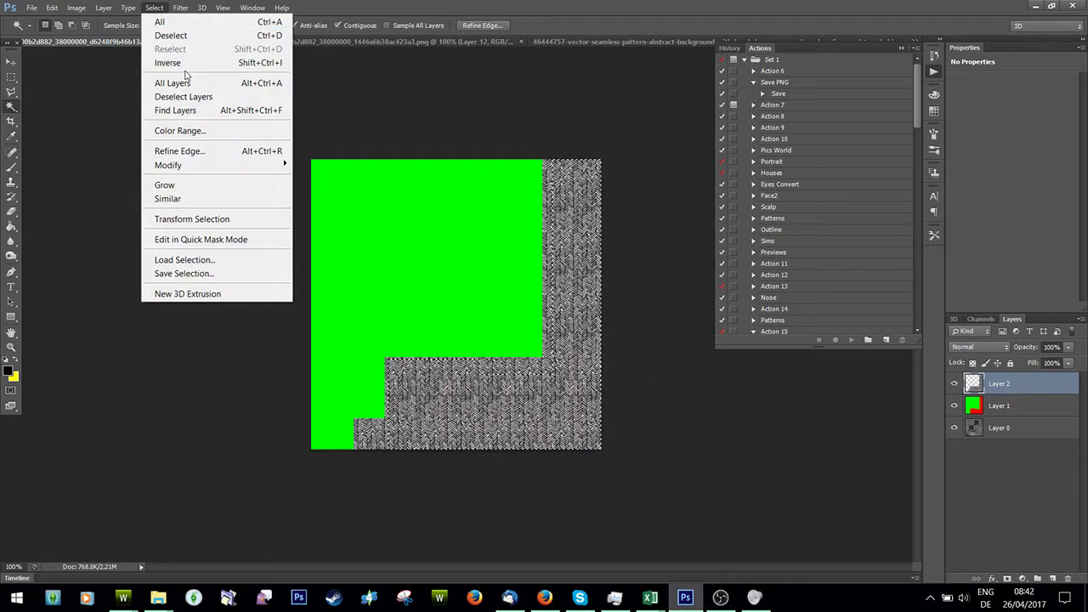
left_click(427, 230)
left_click(428, 231)
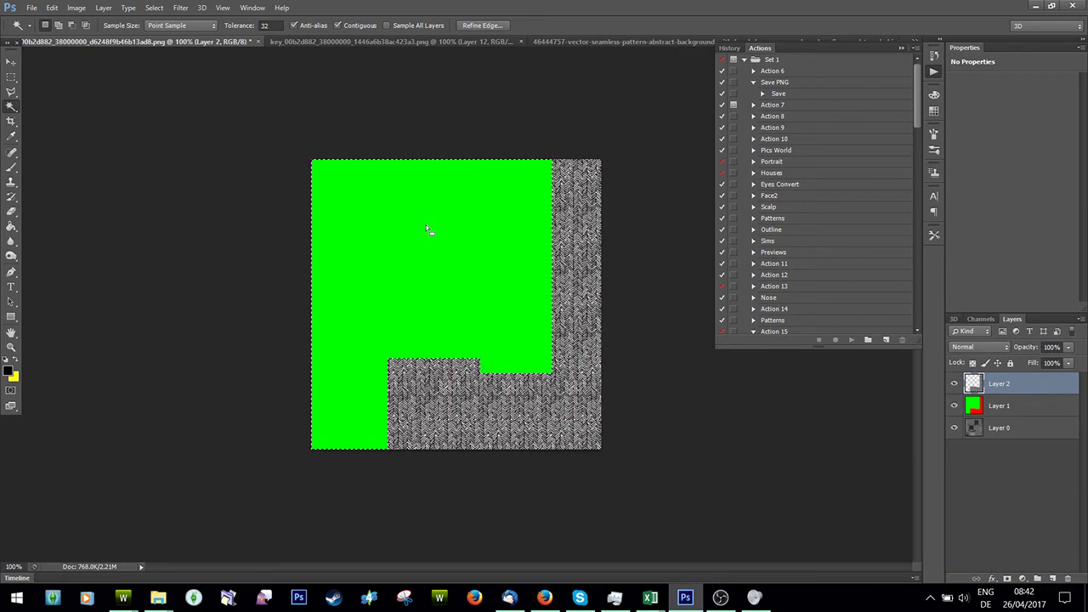
left_click(954, 406)
left_click(953, 428)
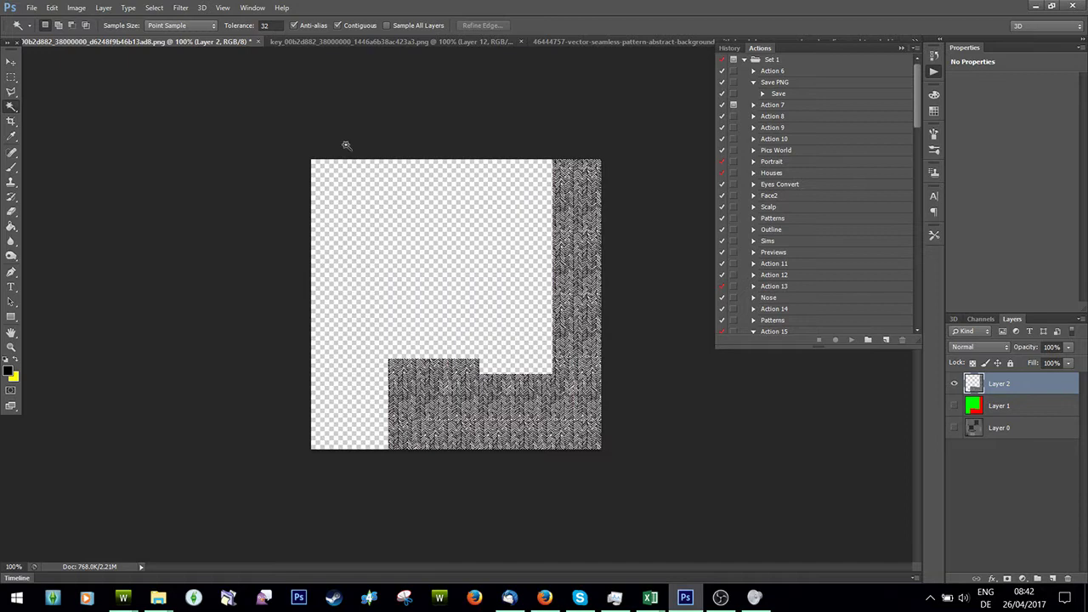
Save the herringbone pattern as 'Sand1' in D3D/DDS format with the NVIDIA DDS compression settings
left_click(31, 8)
left_click(60, 178)
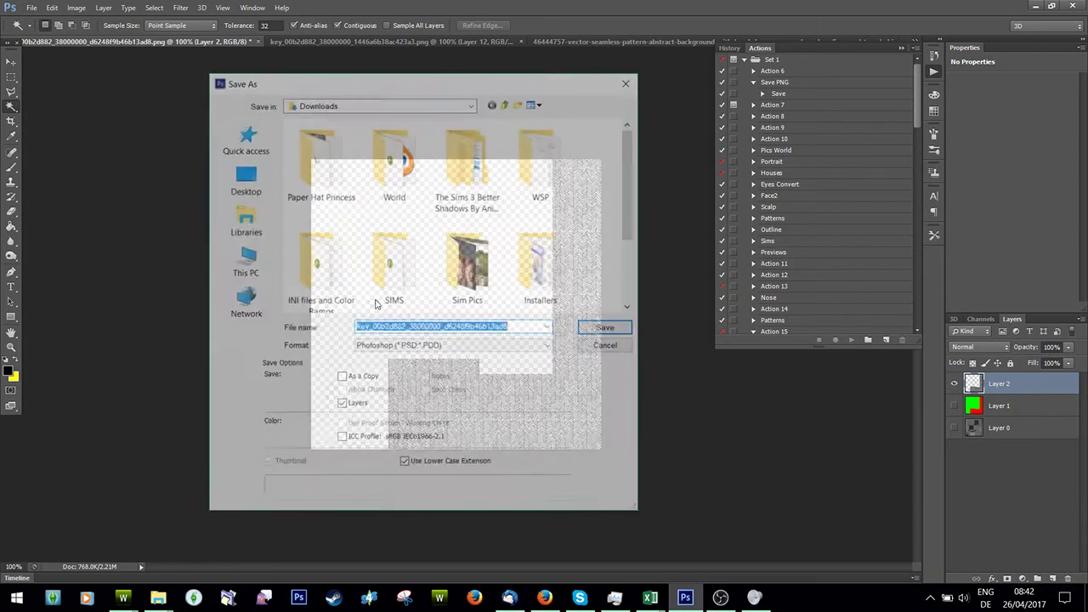
left_click(383, 346)
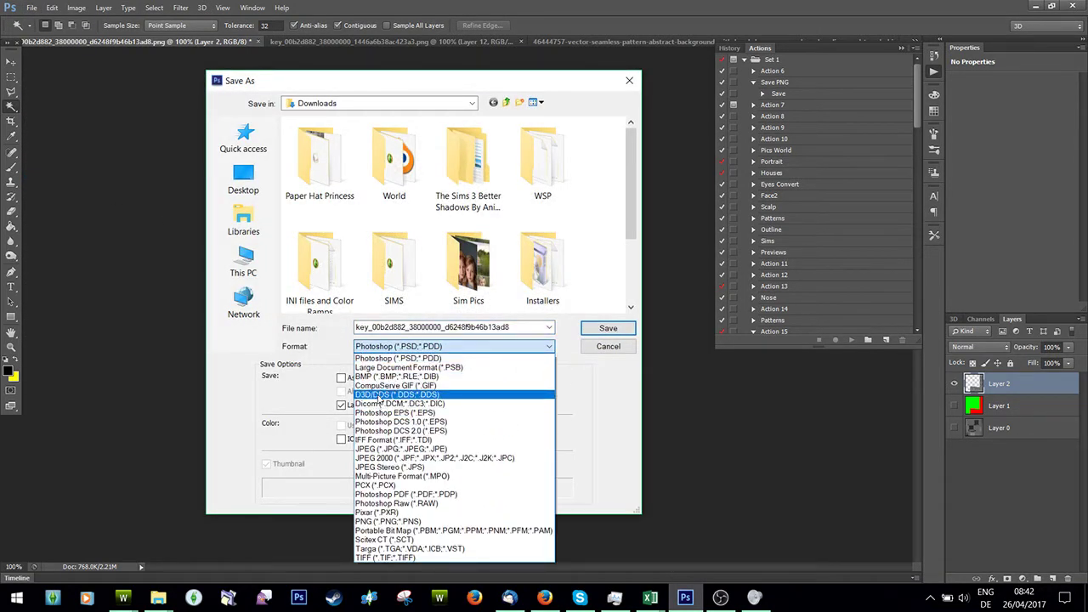
left_click(400, 387)
scroll(502, 226, "down", 10)
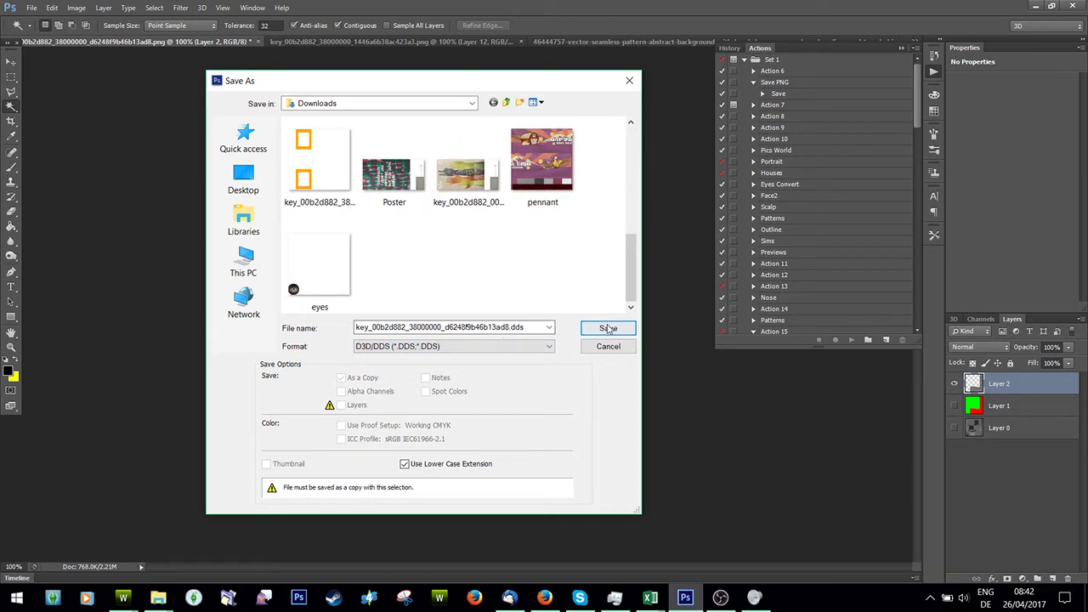
double_click(487, 328)
type("Sand1")
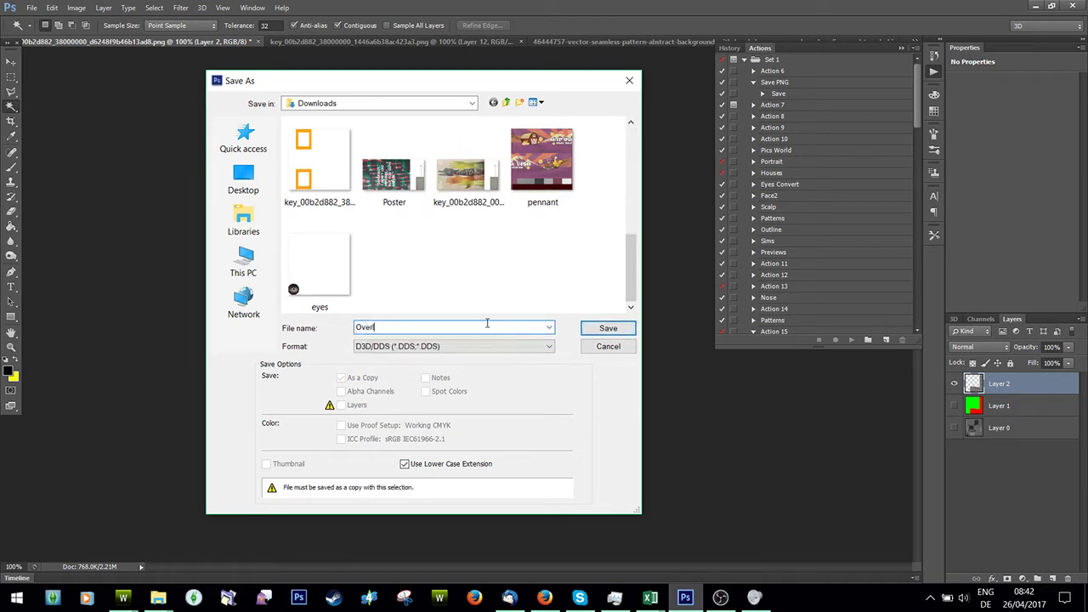
key("Return")
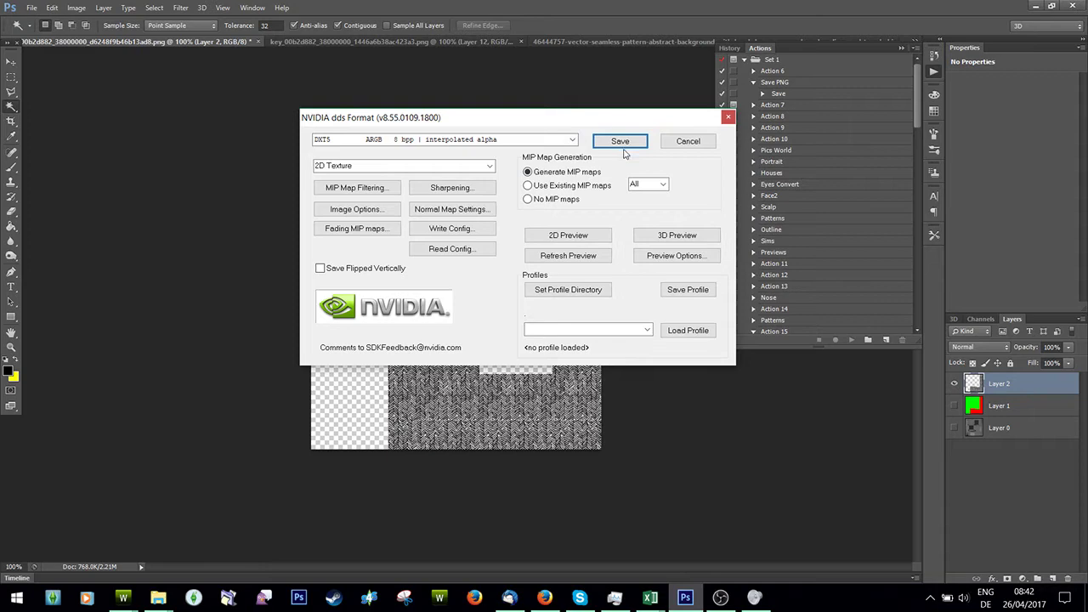
left_click(619, 141)
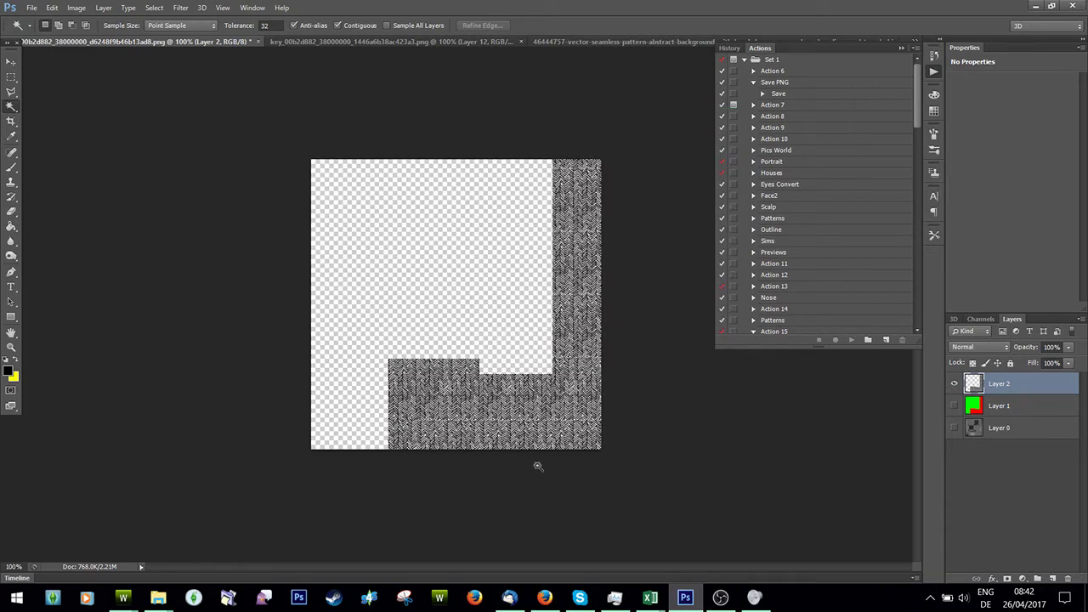
Close the image editor and start importing a replacement for the chair's Overlay texture
mouse_move(124, 598)
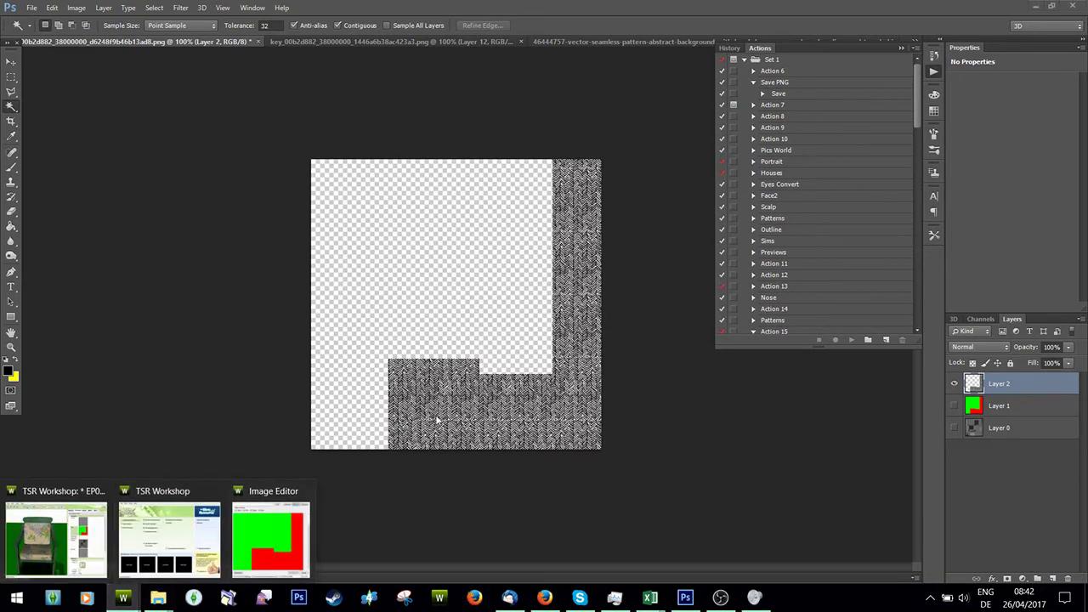
left_click(238, 562)
left_click(732, 92)
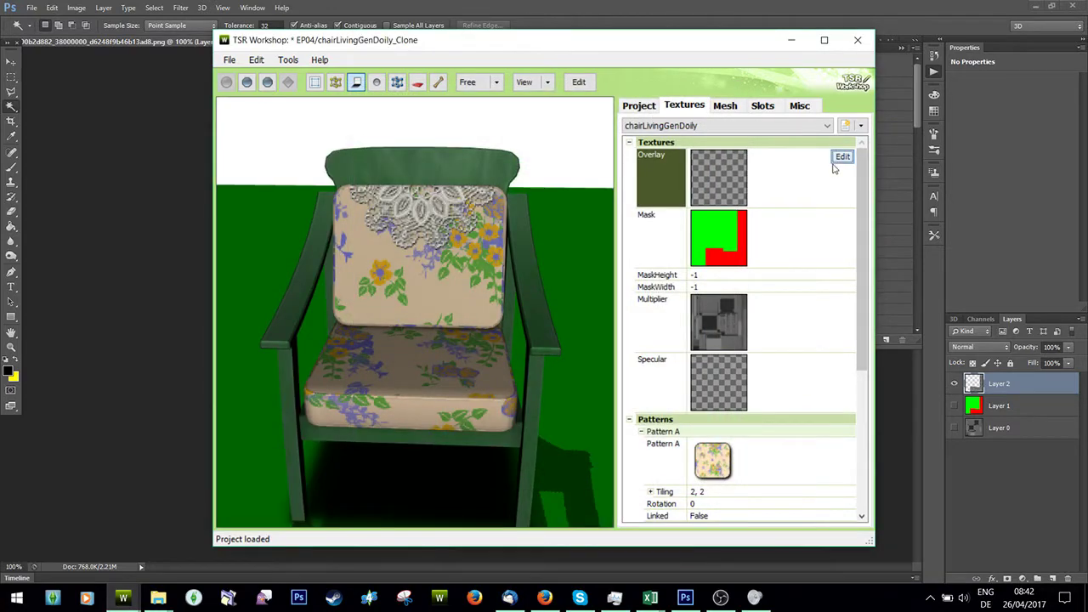
left_click(842, 155)
left_click(717, 114)
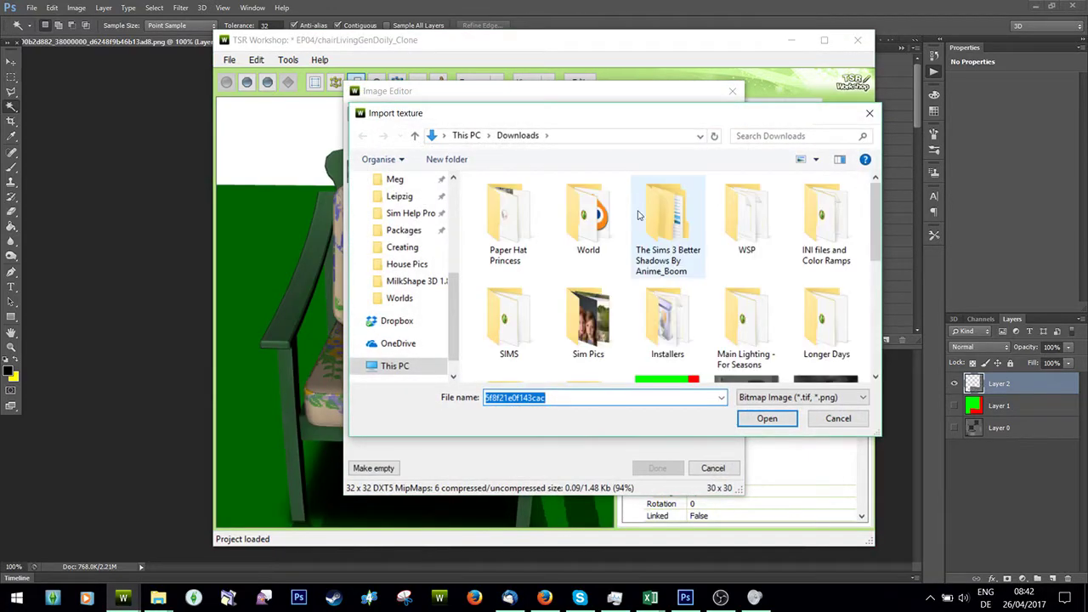
scroll(651, 226, "down", 5)
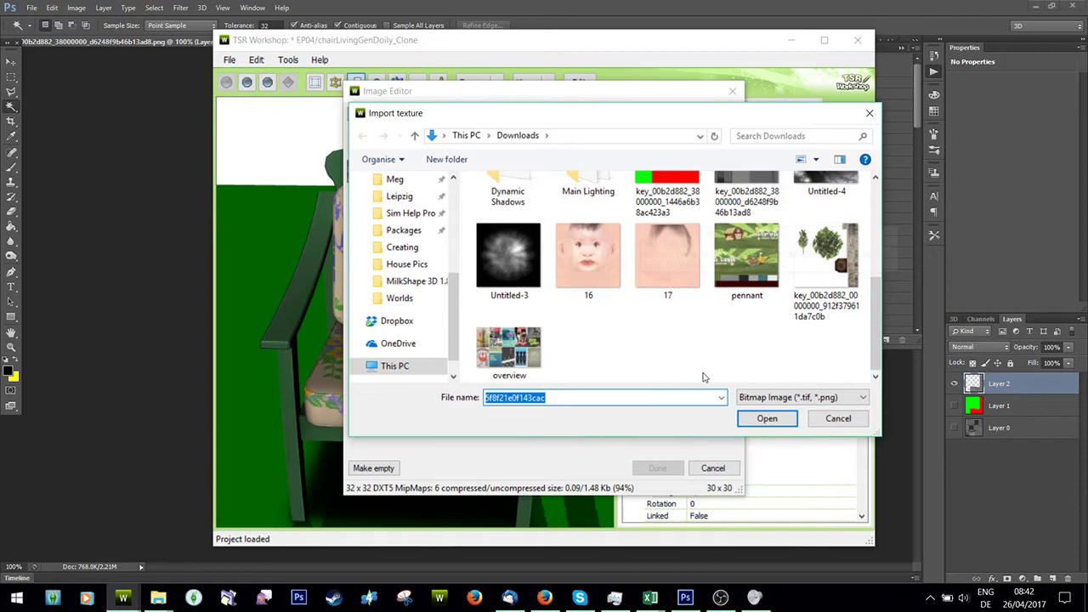
scroll(655, 246, "up", 3)
Check in Photoshop's Save As dialog where the DDS texture was saved, then cancel
key("alt+Tab")
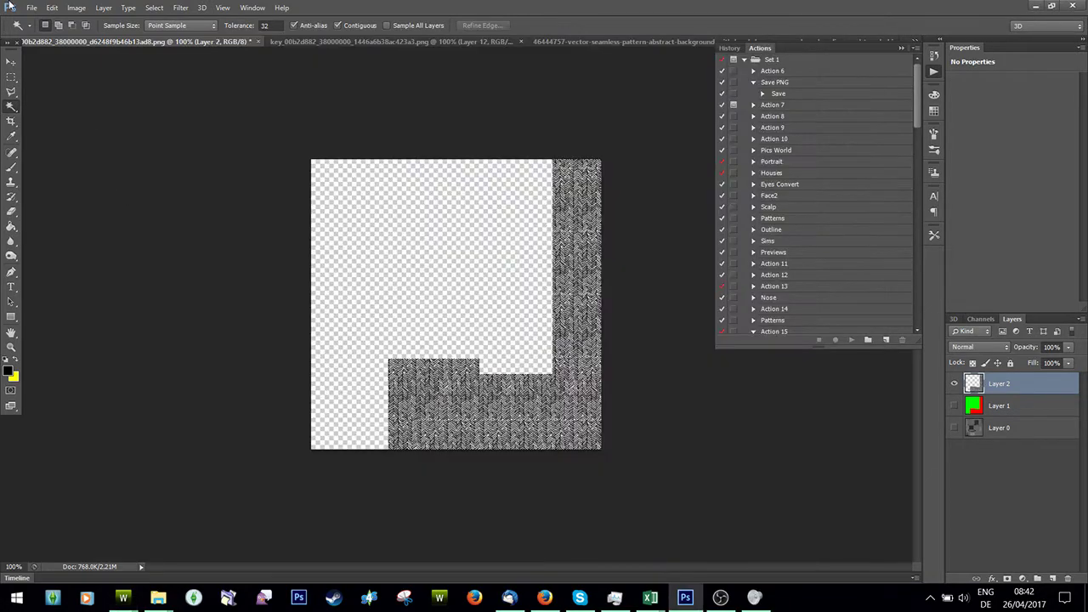
left_click(31, 8)
left_click(51, 179)
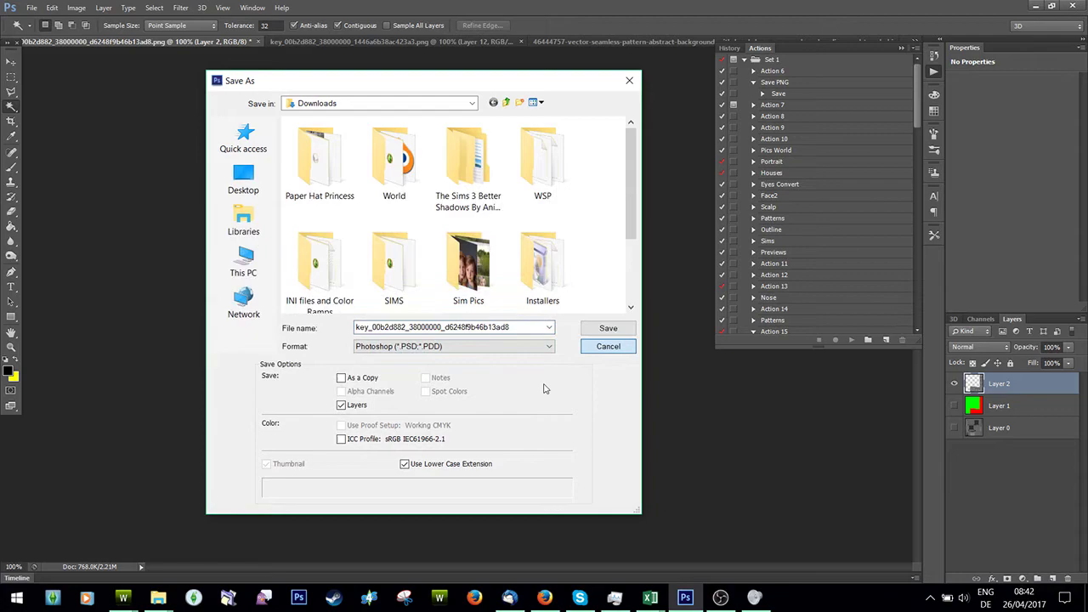
left_click(608, 347)
Import the Overlay texture file, filtering the list to DirectDraw Surface (*.dds) files
mouse_move(122, 598)
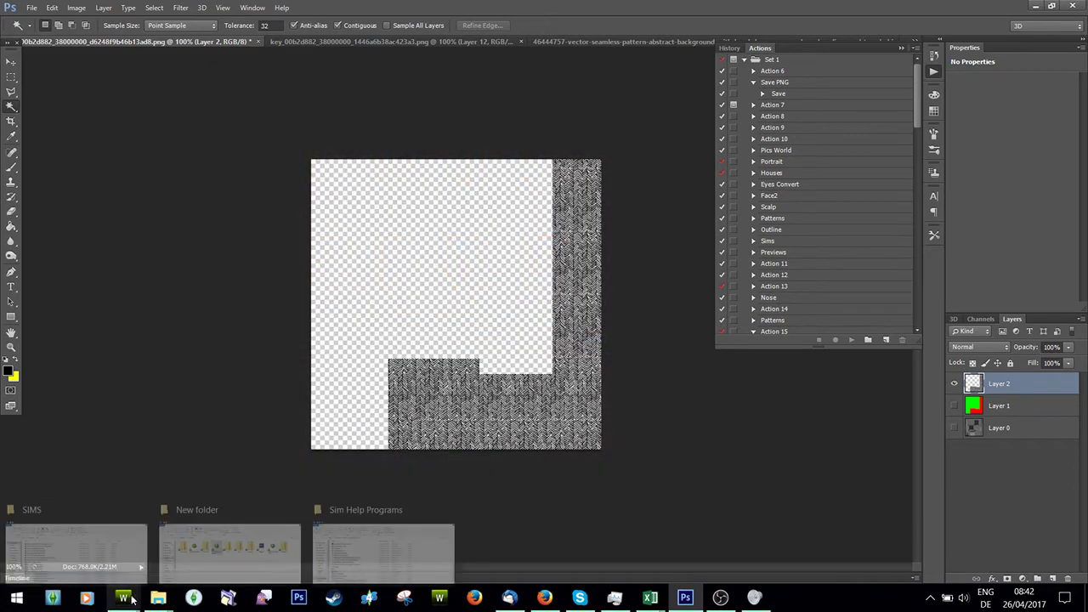
left_click(273, 539)
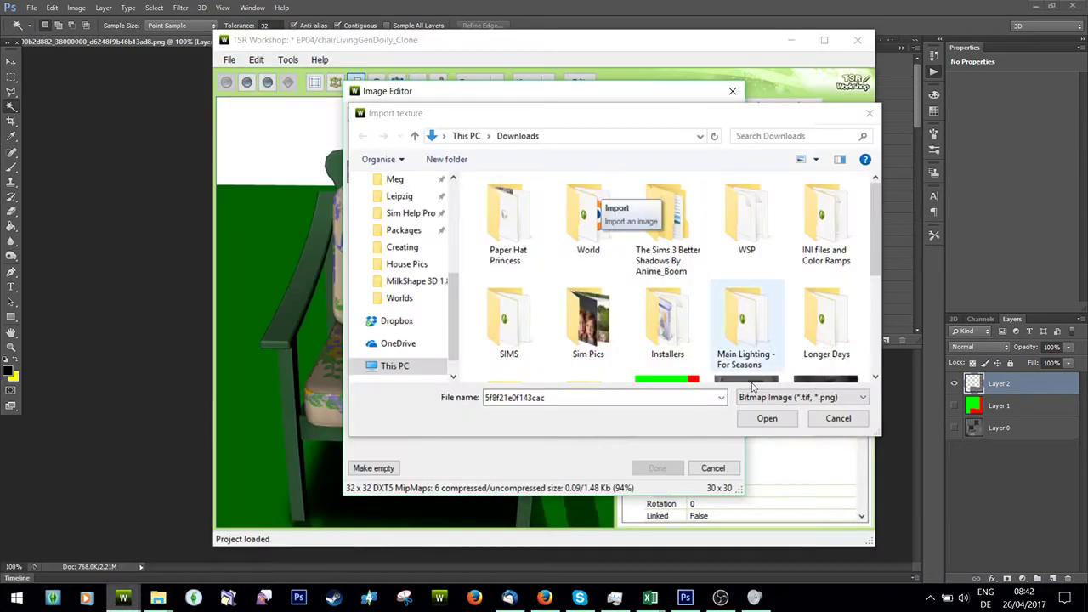
left_click(800, 398)
left_click(800, 411)
scroll(639, 340, "down", 2)
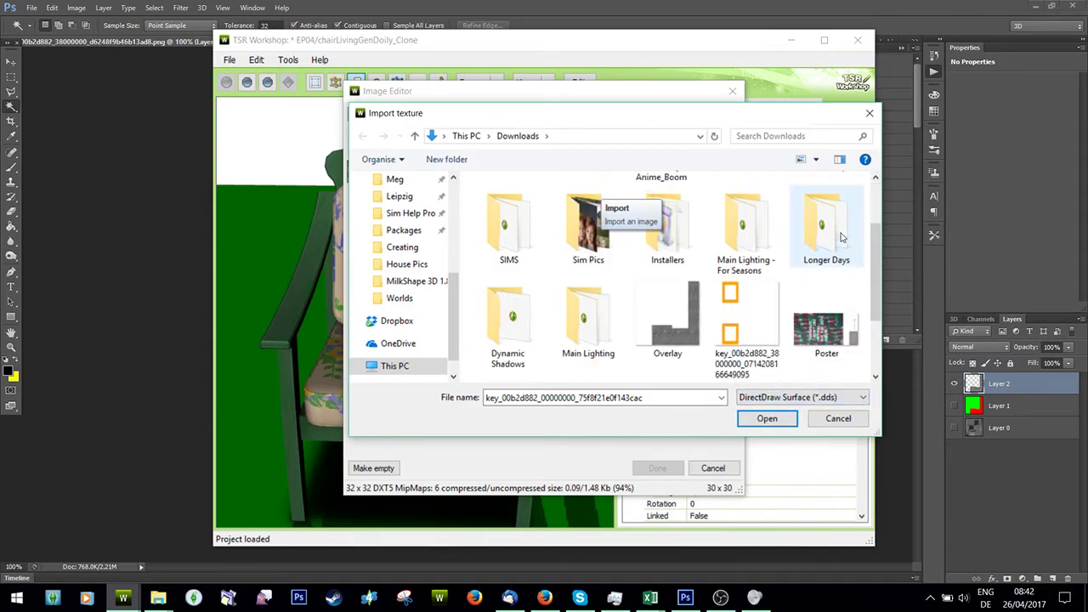
double_click(639, 371)
Apply the new overlay and set Stencil A's Enabled to False to remove the lace doily
left_click(660, 469)
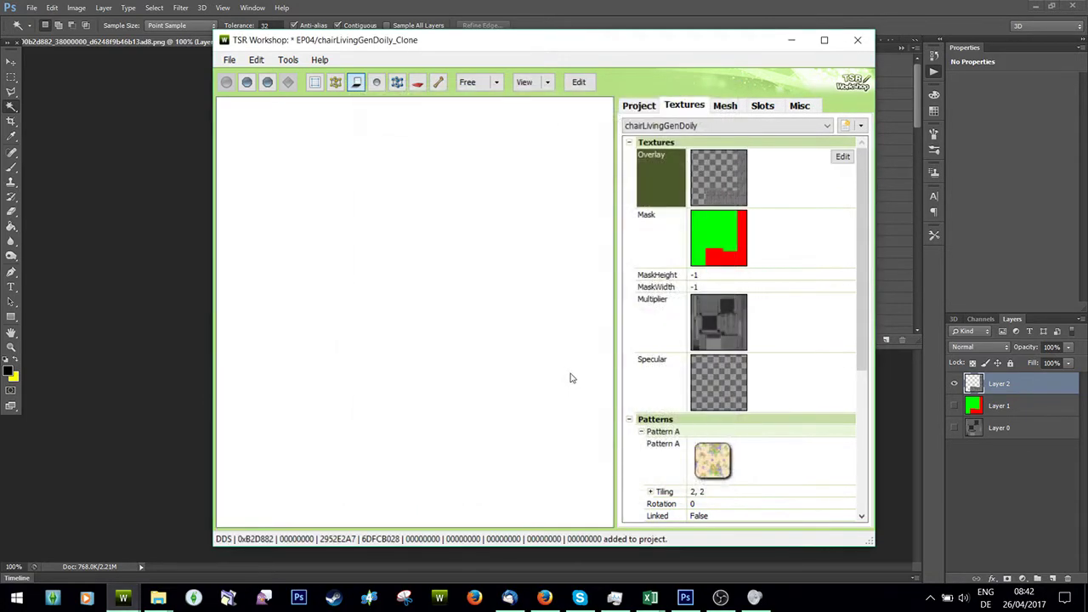
left_click_drag(528, 291, 522, 332)
scroll(777, 265, "down", 5)
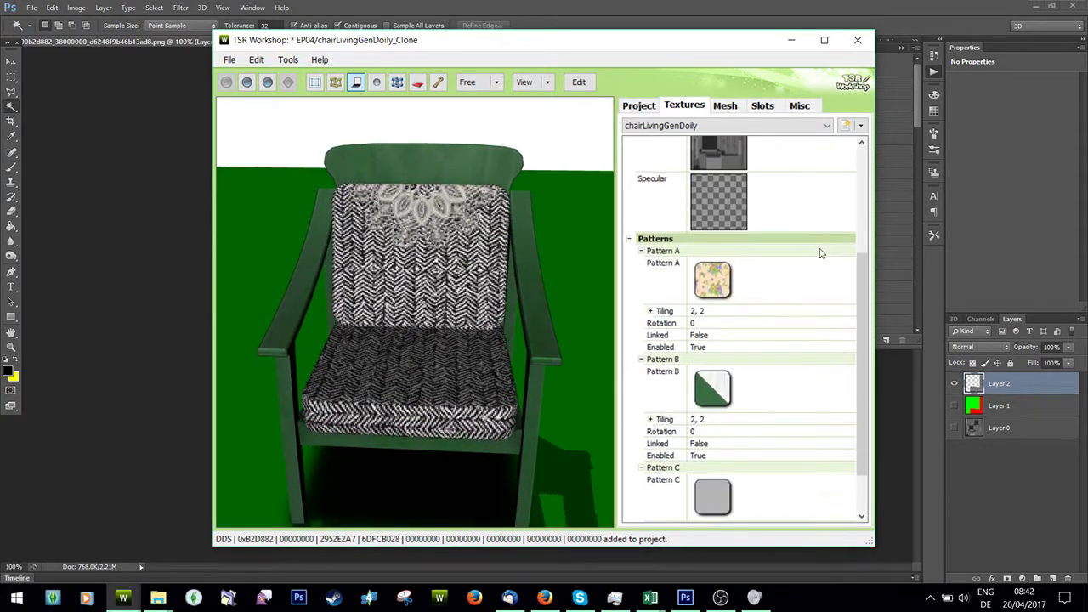
scroll(689, 416, "down", 2)
left_click(640, 518)
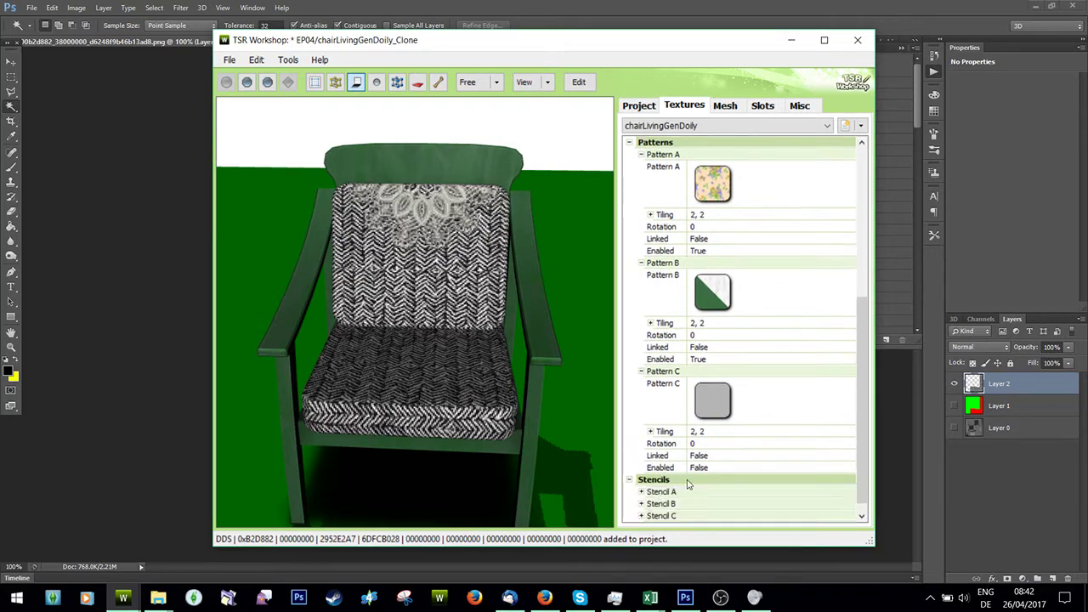
left_click(641, 481)
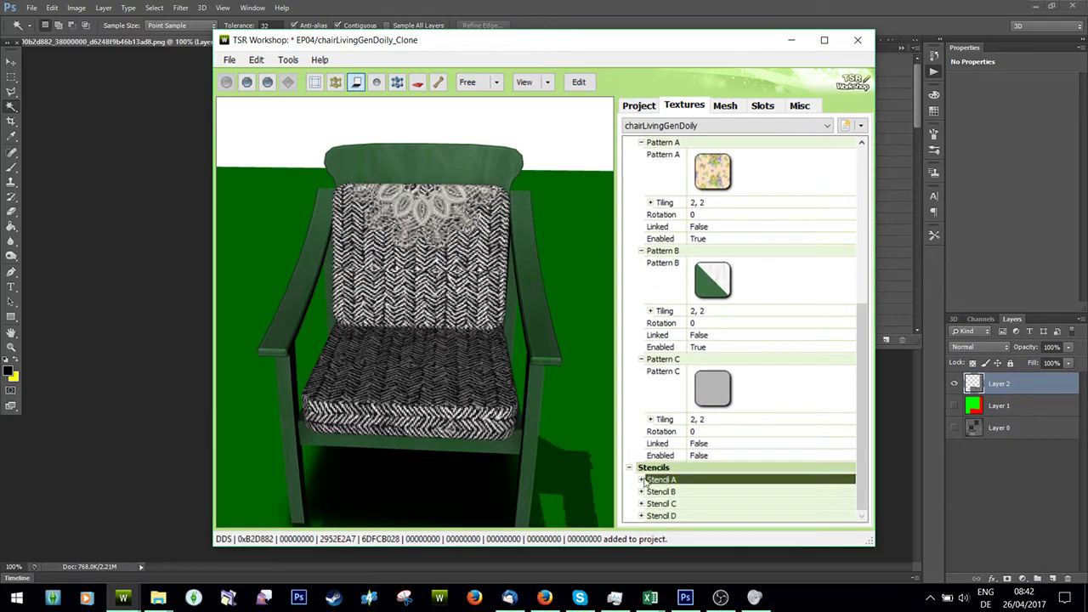
left_click(842, 479)
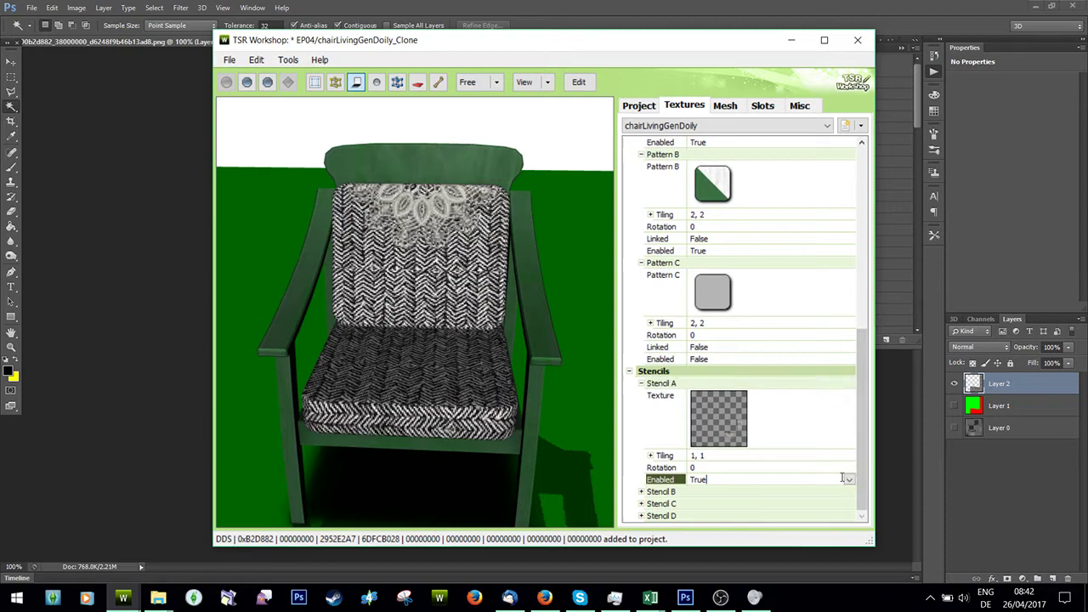
left_click(849, 481)
left_click(748, 503)
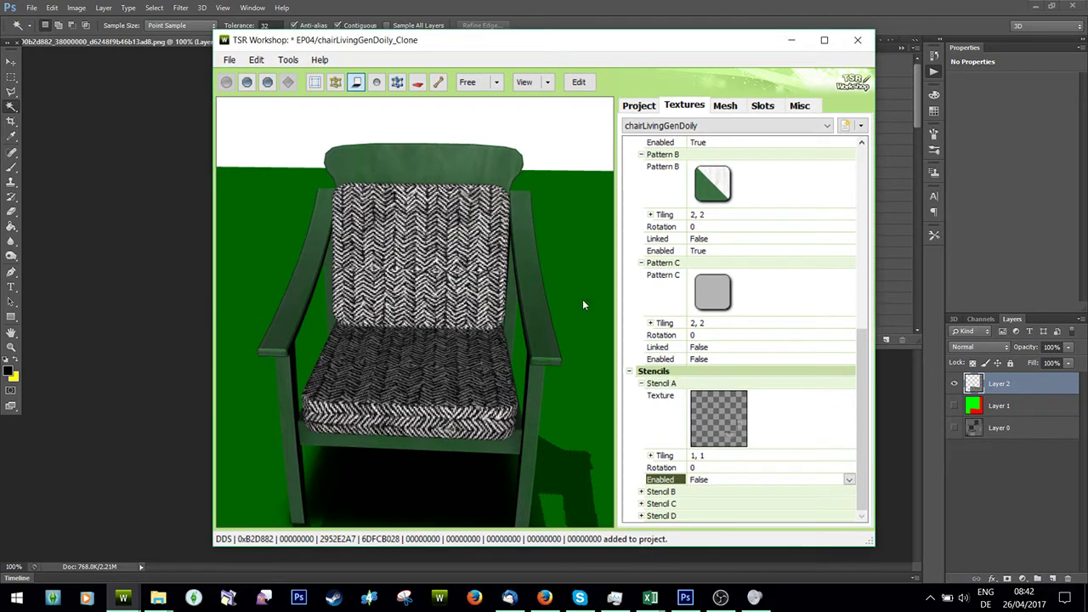
left_click_drag(483, 275, 529, 309)
scroll(528, 309, "up", 2)
scroll(780, 301, "up", 10)
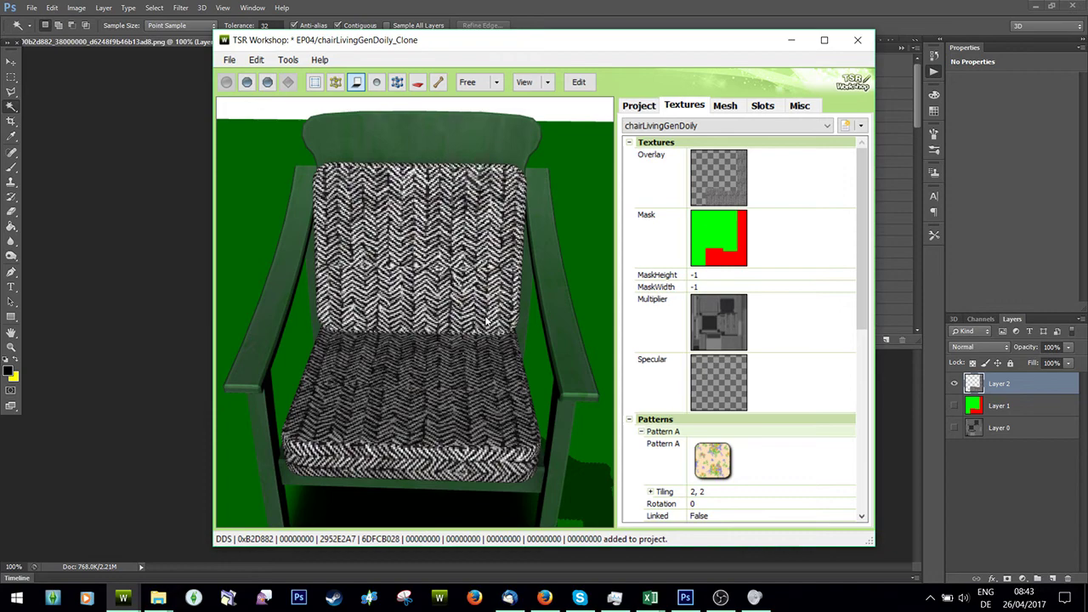
left_click_drag(486, 319, 475, 294)
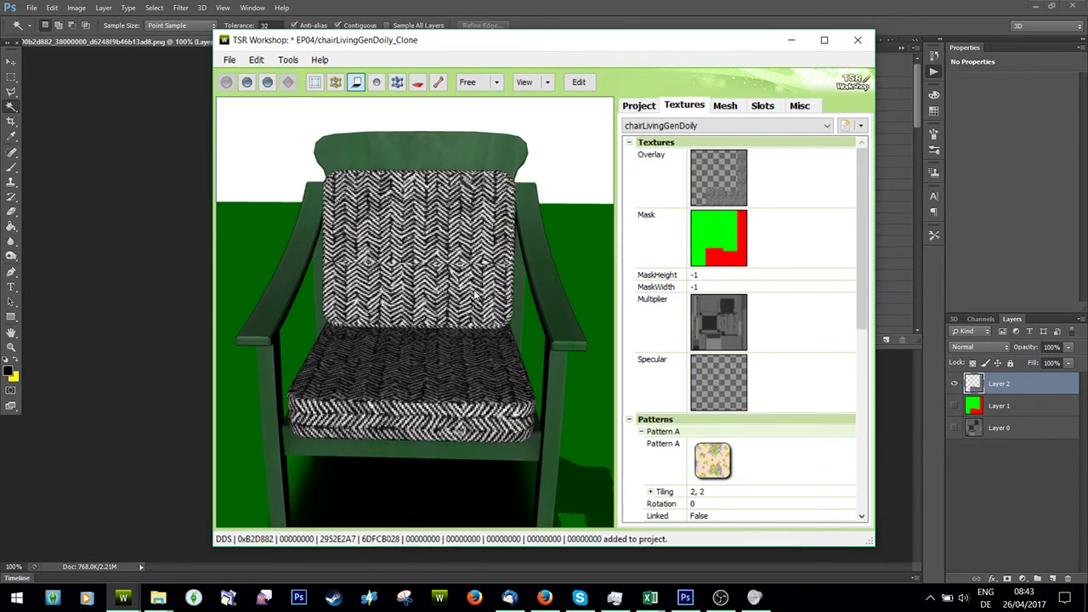